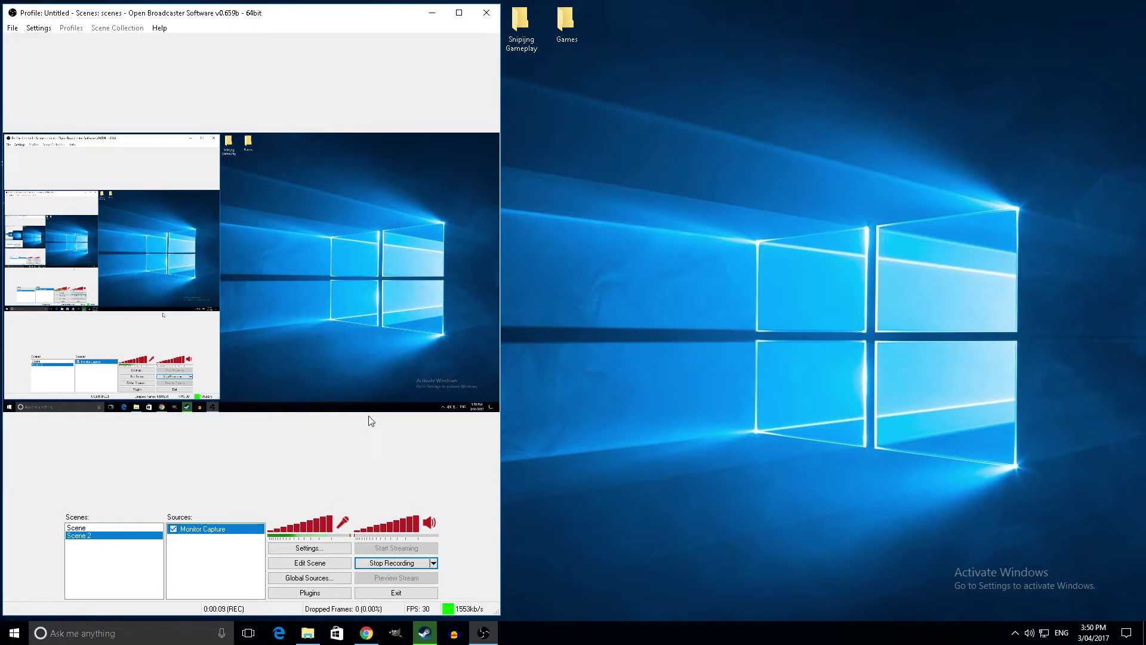
# Bring up OBS Classic's Settings dialog from the Settings menu in the menu bar.
pyautogui.click(38, 28)
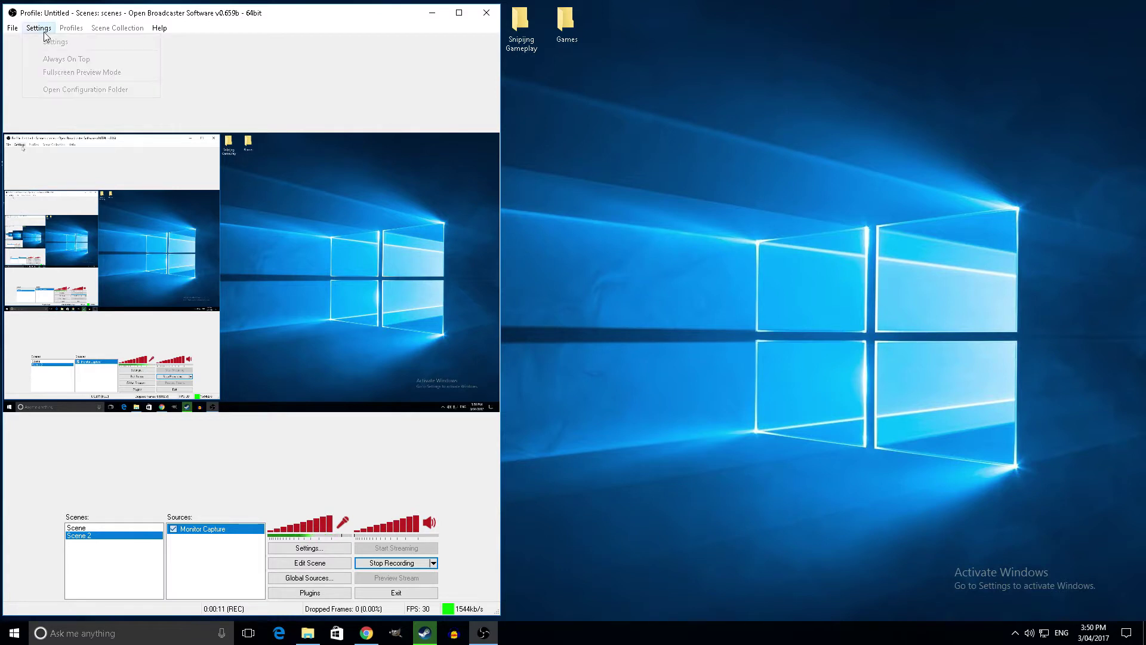
pyautogui.click(48, 41)
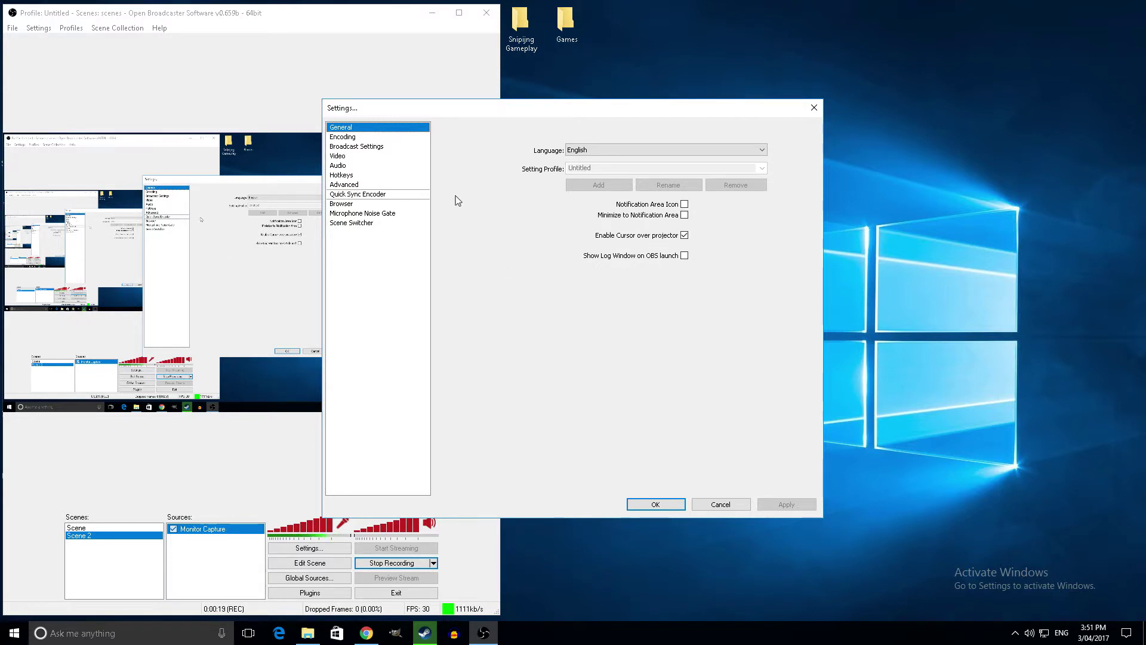
# Leave the interface language as English and move to the Encoding page.
pyautogui.click(722, 149)
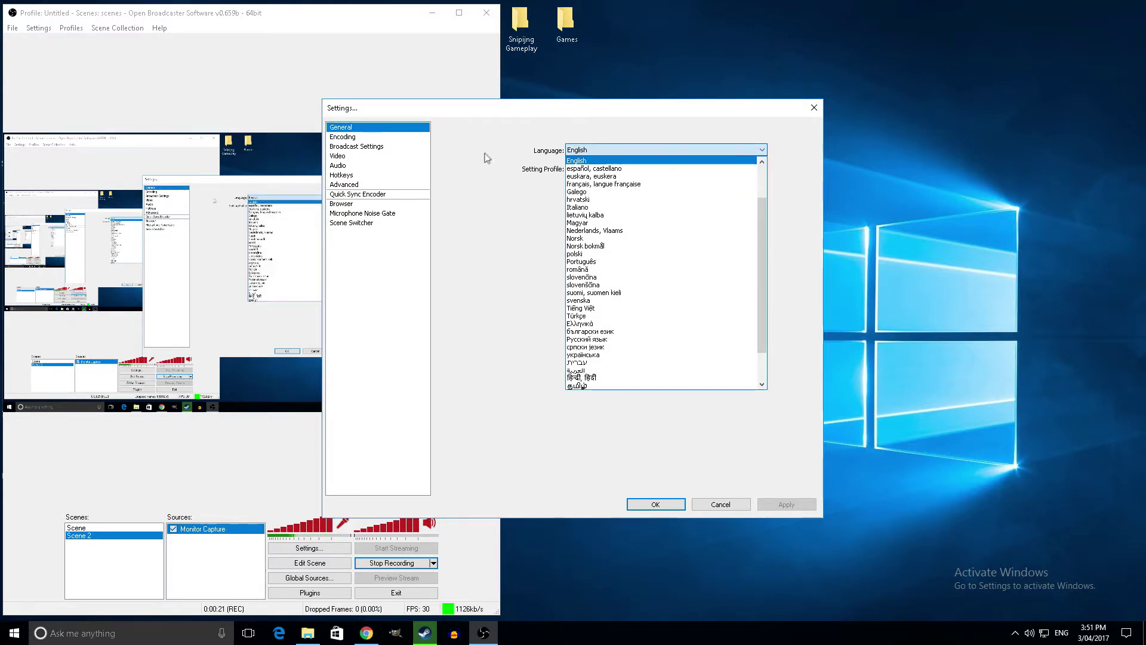
pyautogui.scroll(2, 681, 292)
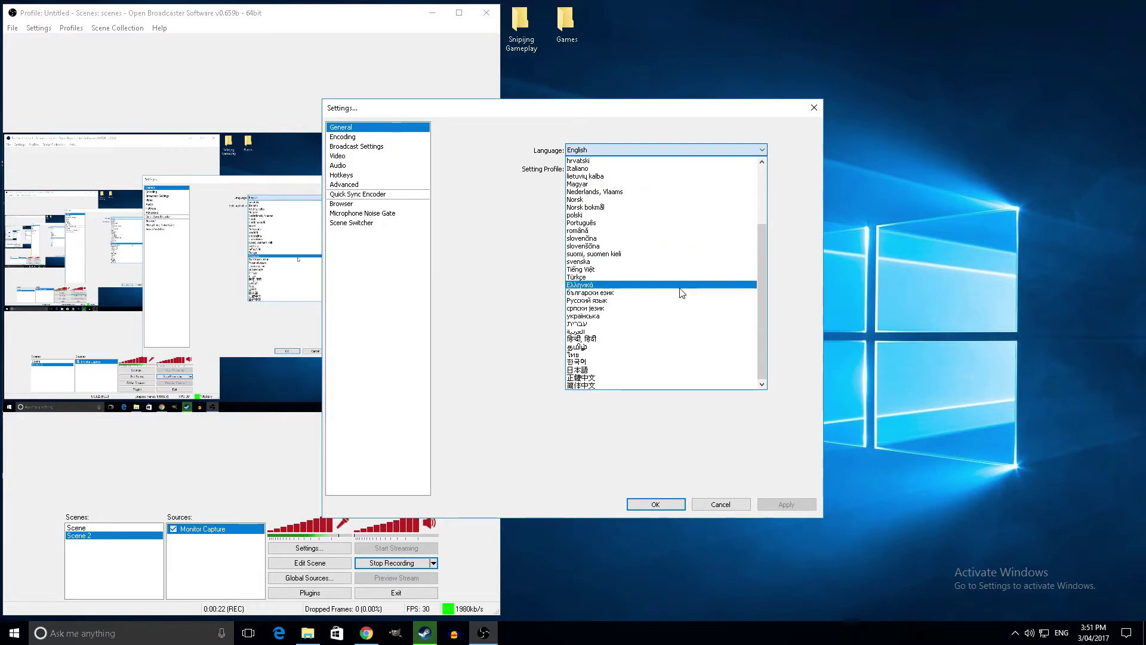
pyautogui.click(527, 173)
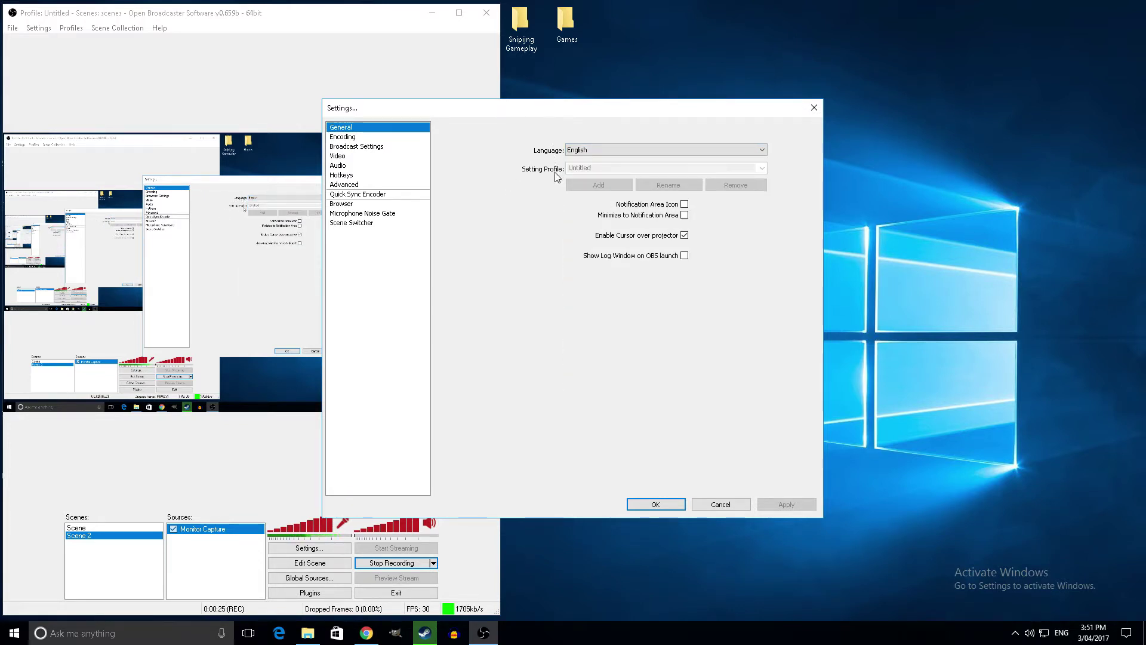
pyautogui.click(373, 136)
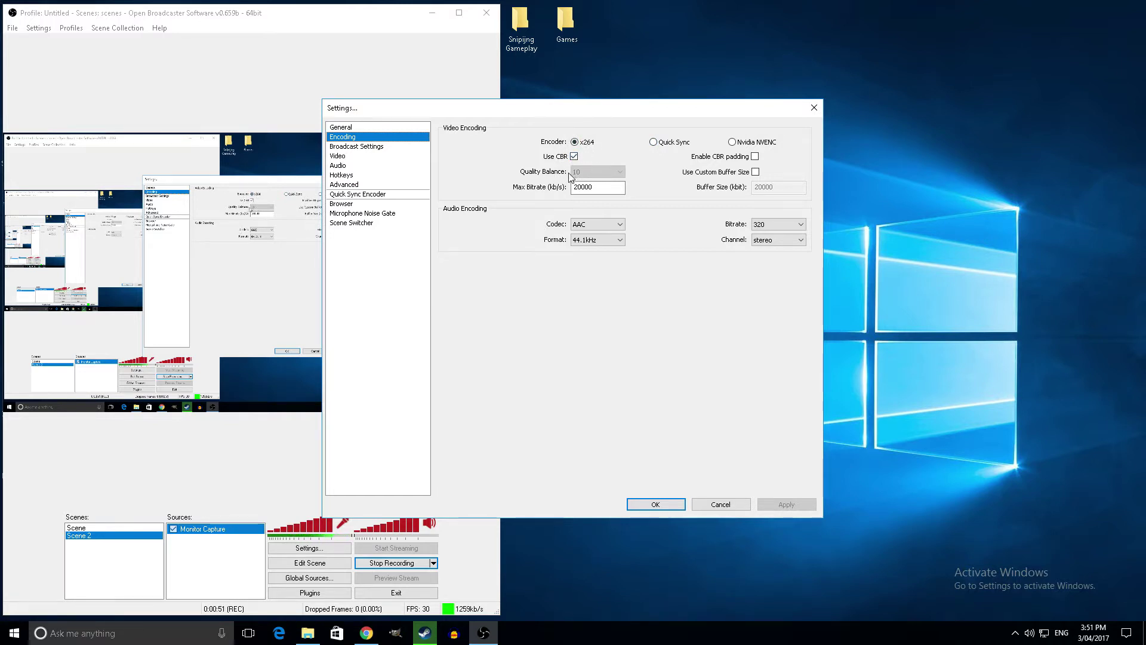
# Lower the maximum video bitrate from 20000 to 500 kb/s.
pyautogui.doubleClick(606, 189)
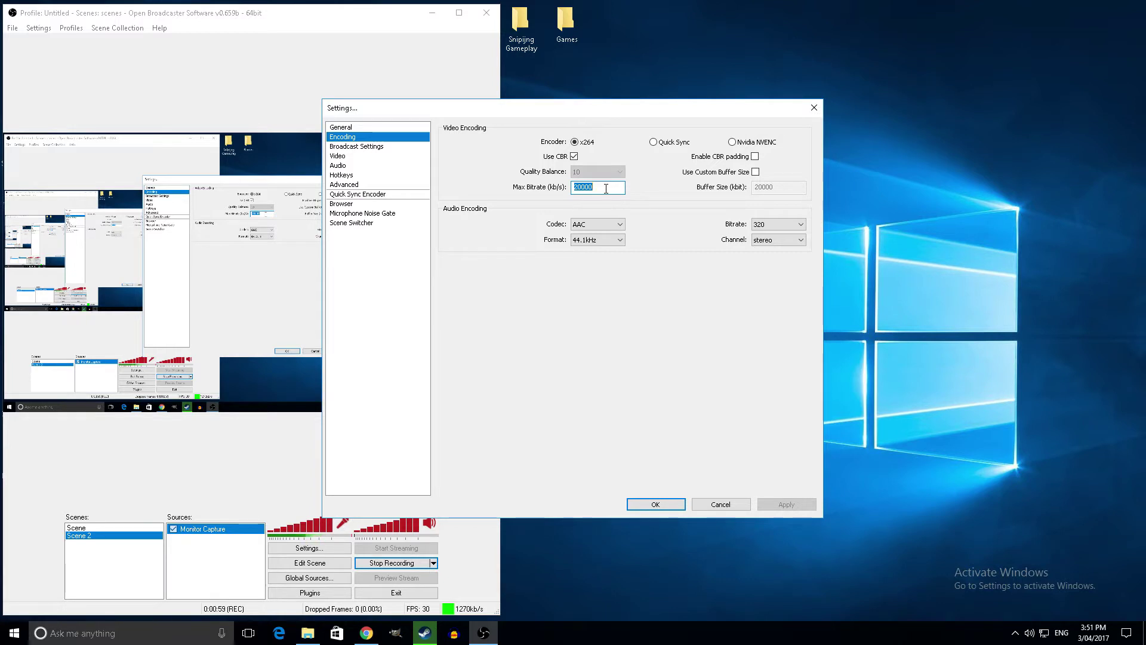
pyautogui.write('4')
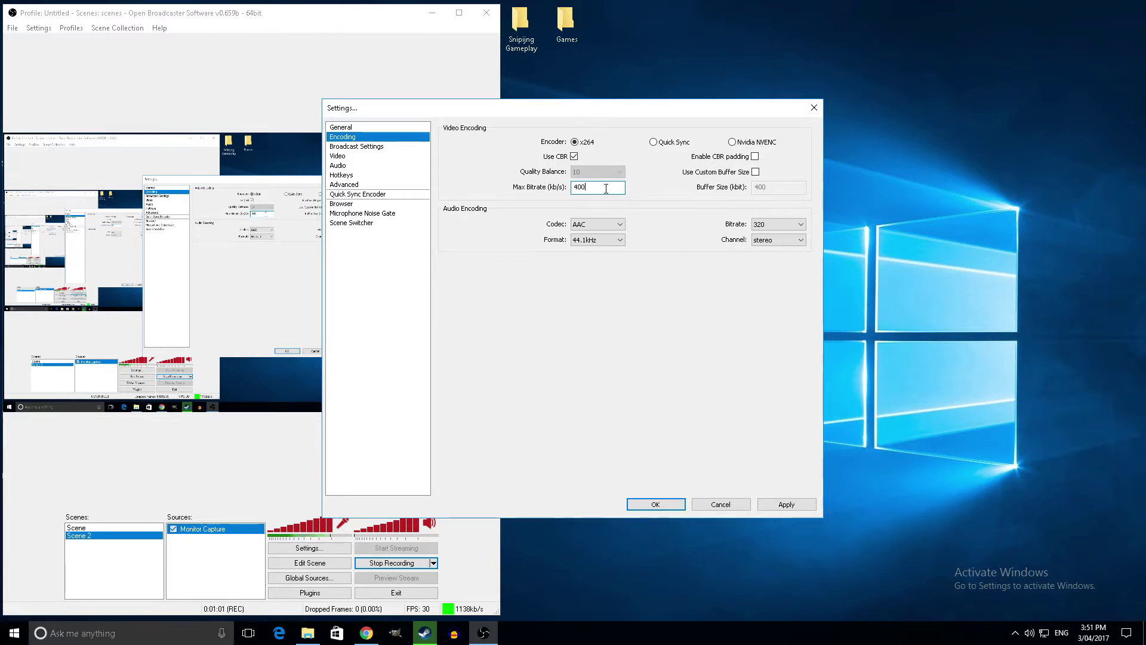
pyautogui.write('00')
pyautogui.press('BackSpace')
pyautogui.click(779, 224)
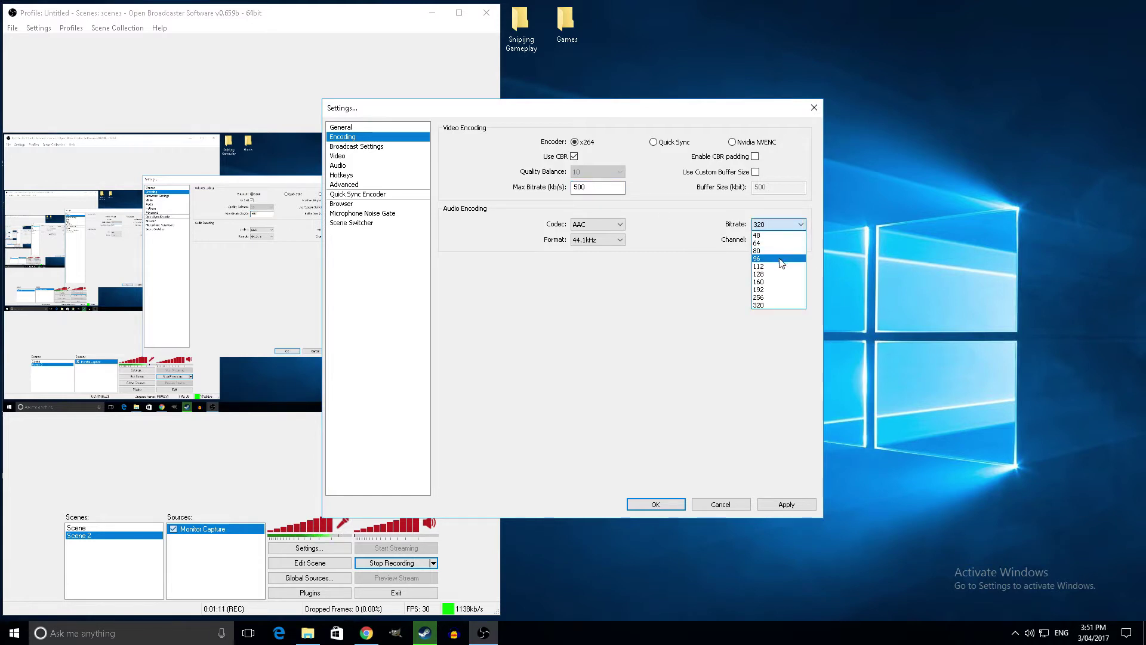
# Set the audio bitrate to 64 instead of 320.
pyautogui.click(770, 244)
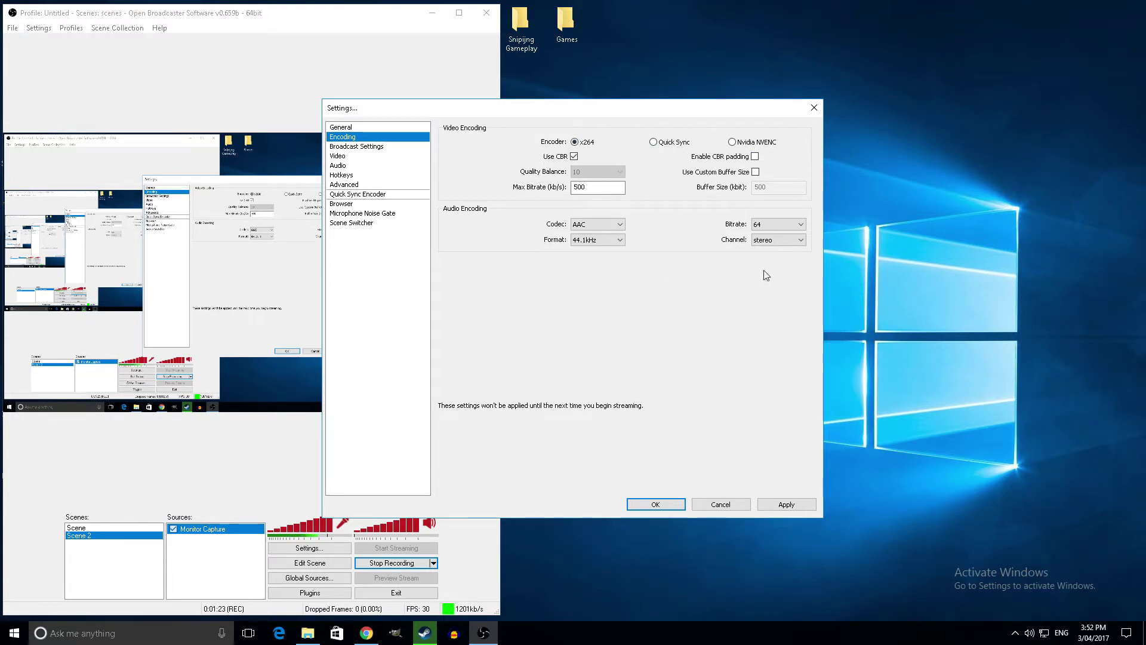
pyautogui.moveTo(598, 190)
pyautogui.click(593, 187)
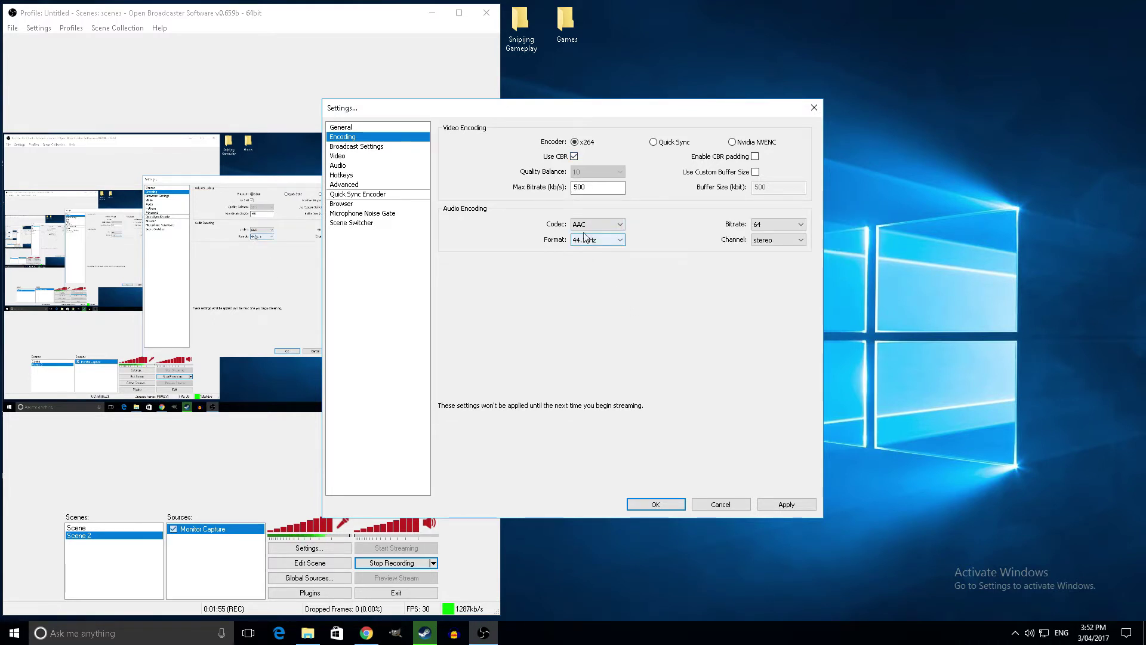
pyautogui.click(779, 239)
# Keep stereo audio and move to Broadcast Settings without applying the encoding changes.
pyautogui.click(722, 266)
pyautogui.click(382, 148)
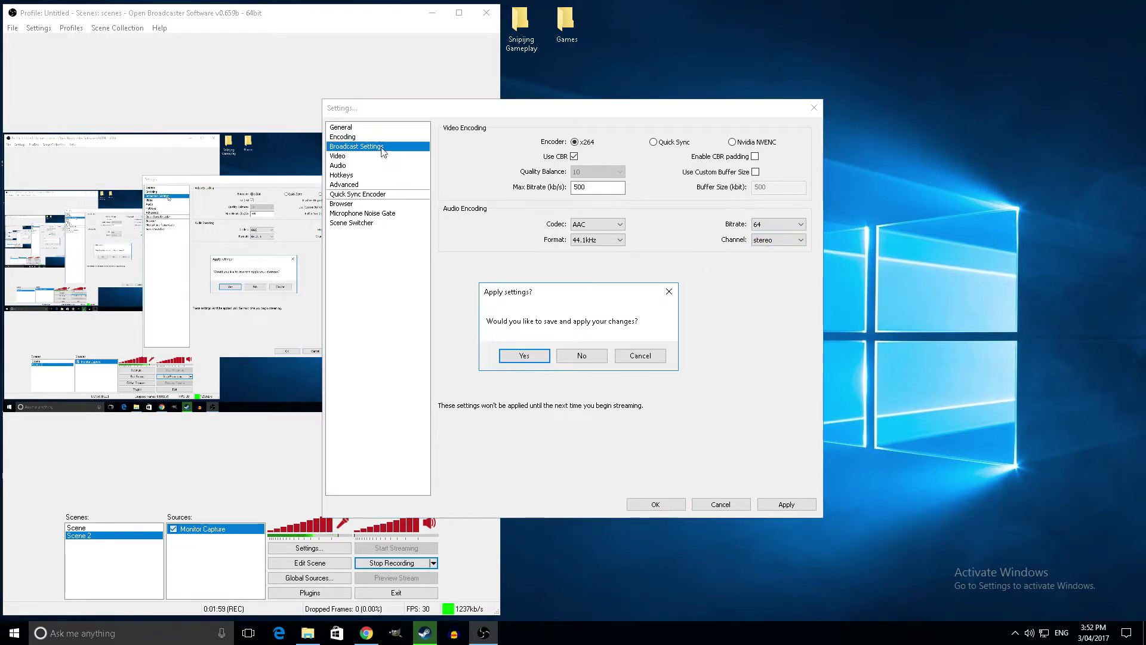
pyautogui.click(596, 358)
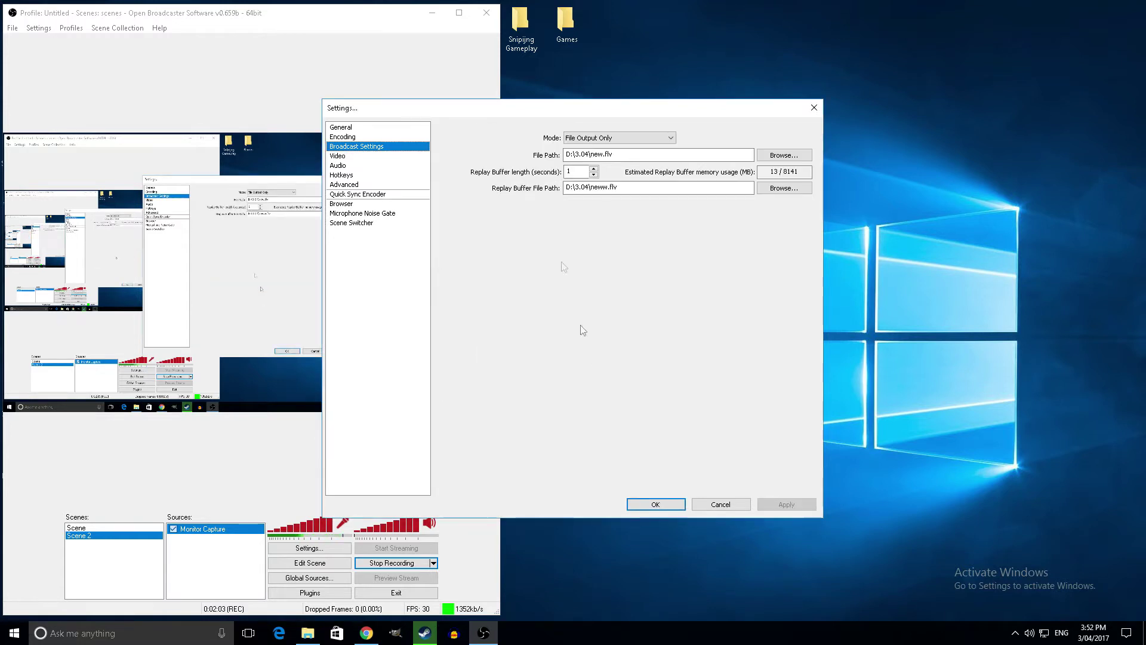
# Set broadcast mode to Live Stream with YouTube / YouTube Gaming as the streaming service.
pyautogui.click(624, 138)
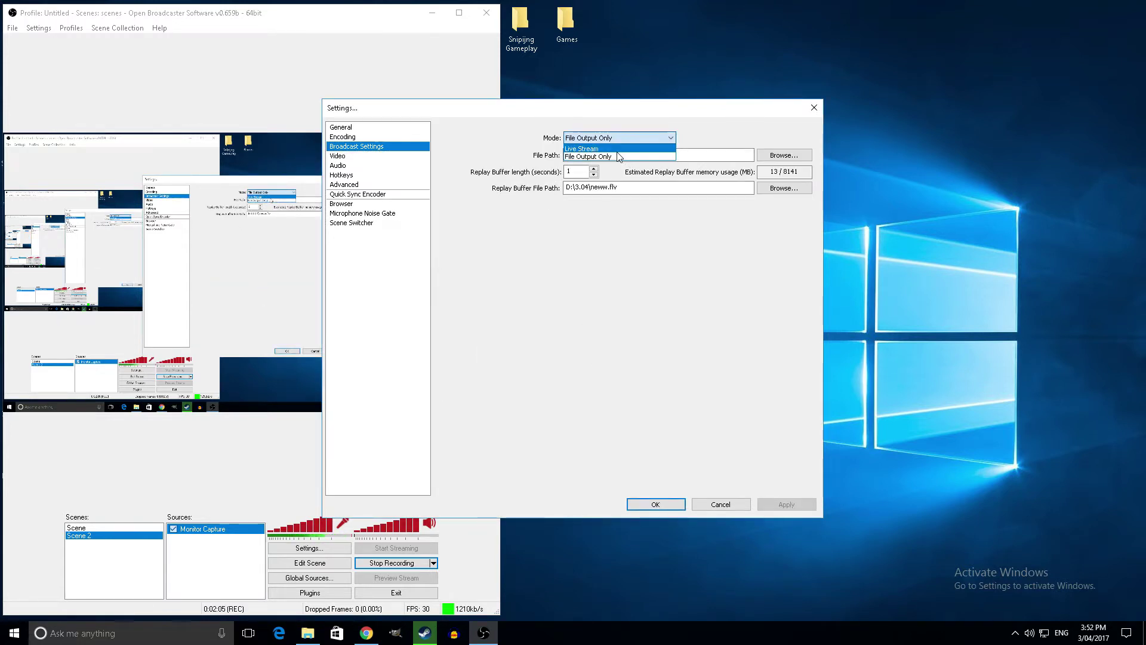
pyautogui.click(610, 156)
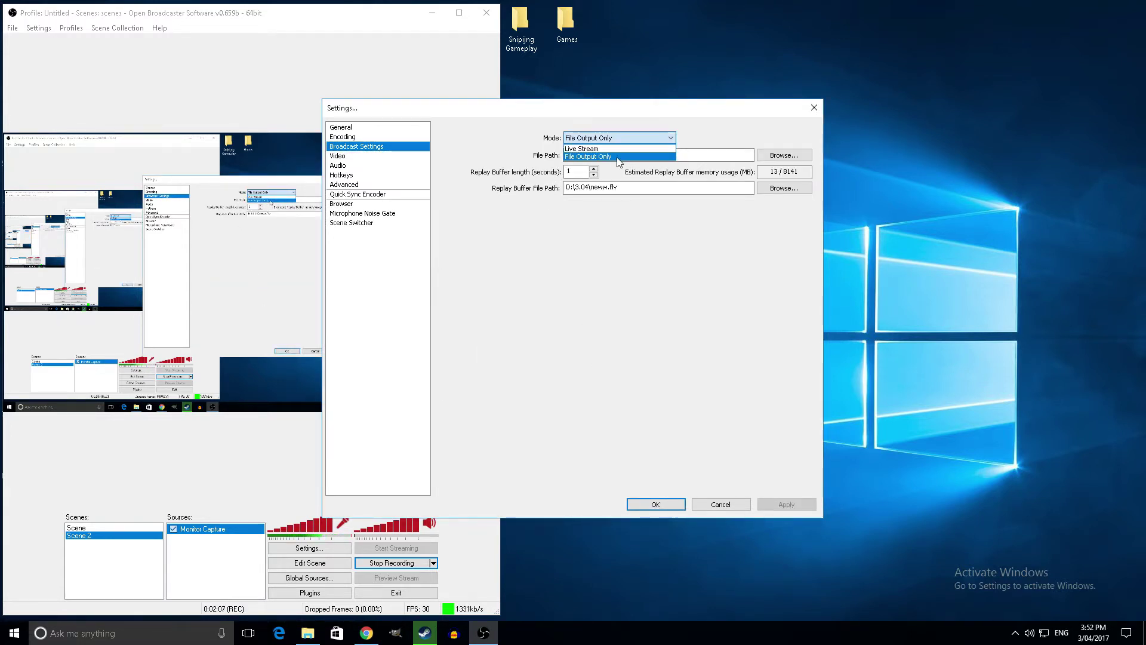
pyautogui.click(597, 148)
pyautogui.click(602, 155)
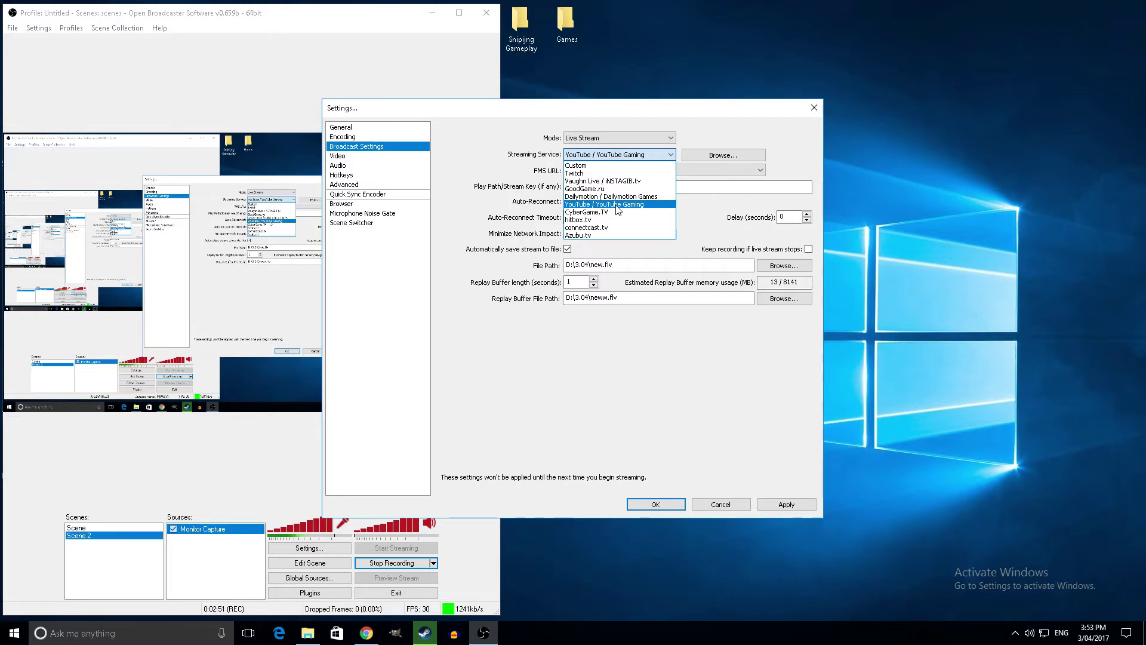
pyautogui.click(618, 206)
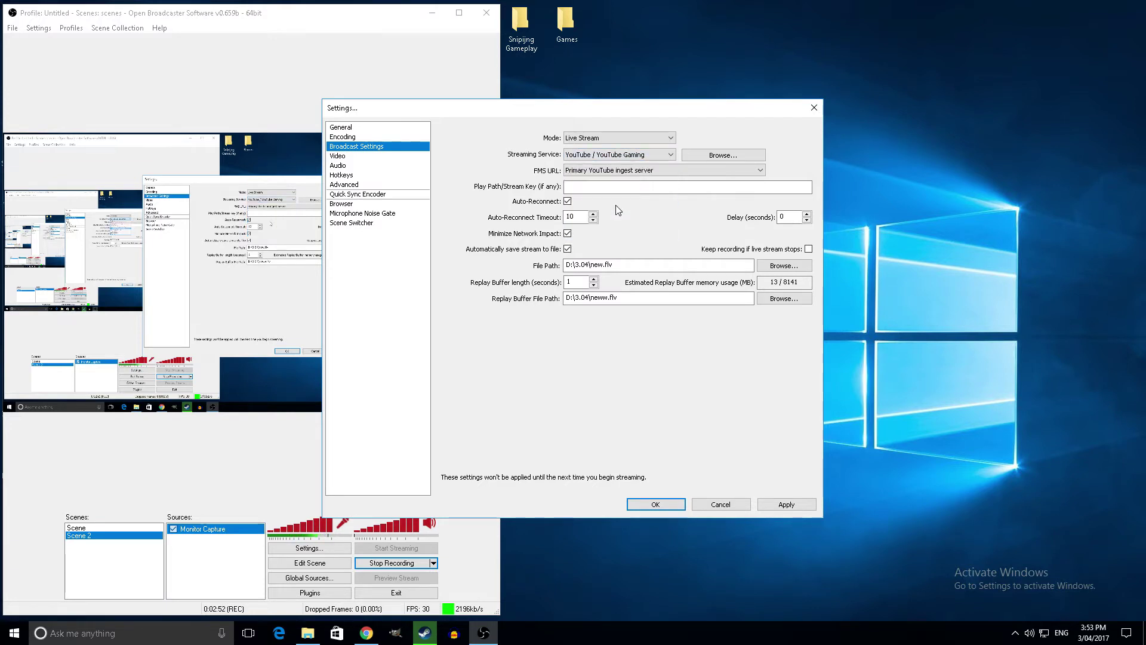
# Apply the Live Stream YouTube broadcast settings.
pyautogui.click(577, 188)
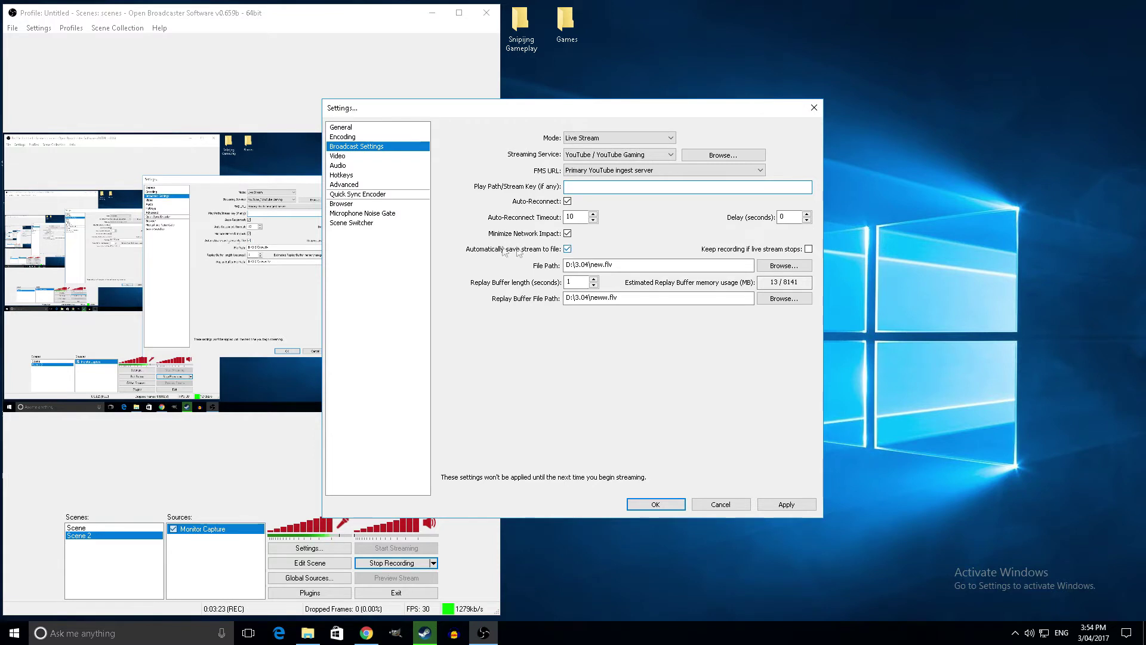
pyautogui.moveTo(582, 269)
pyautogui.click(790, 506)
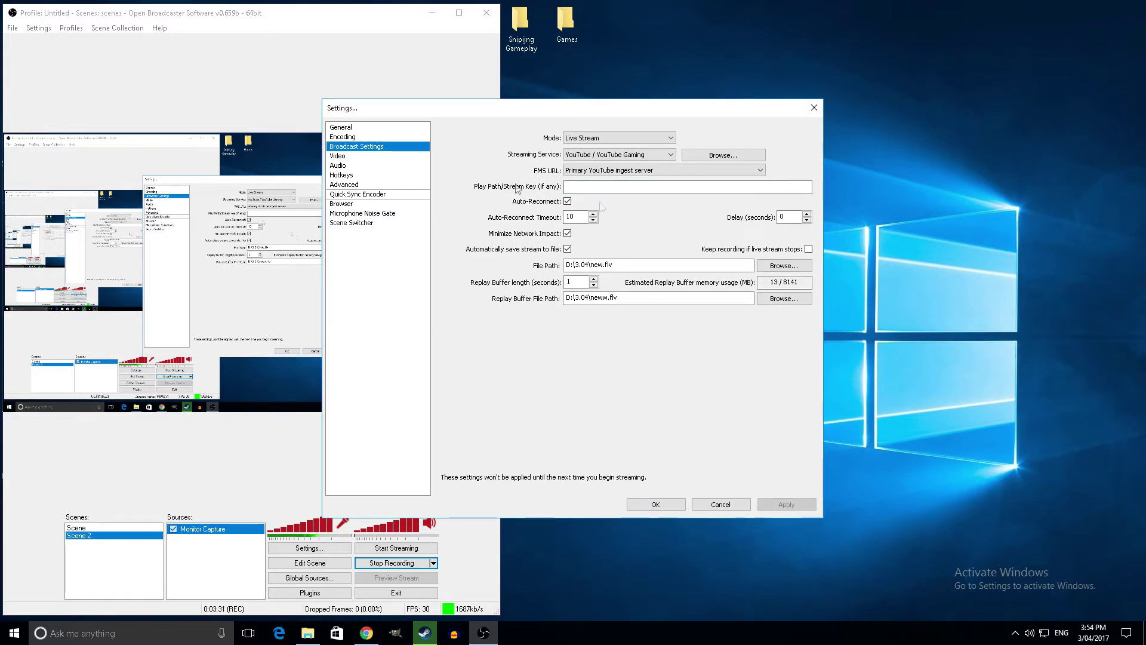
# Switch the broadcast mode back to File Output Only and apply it.
pyautogui.click(619, 138)
pyautogui.click(588, 157)
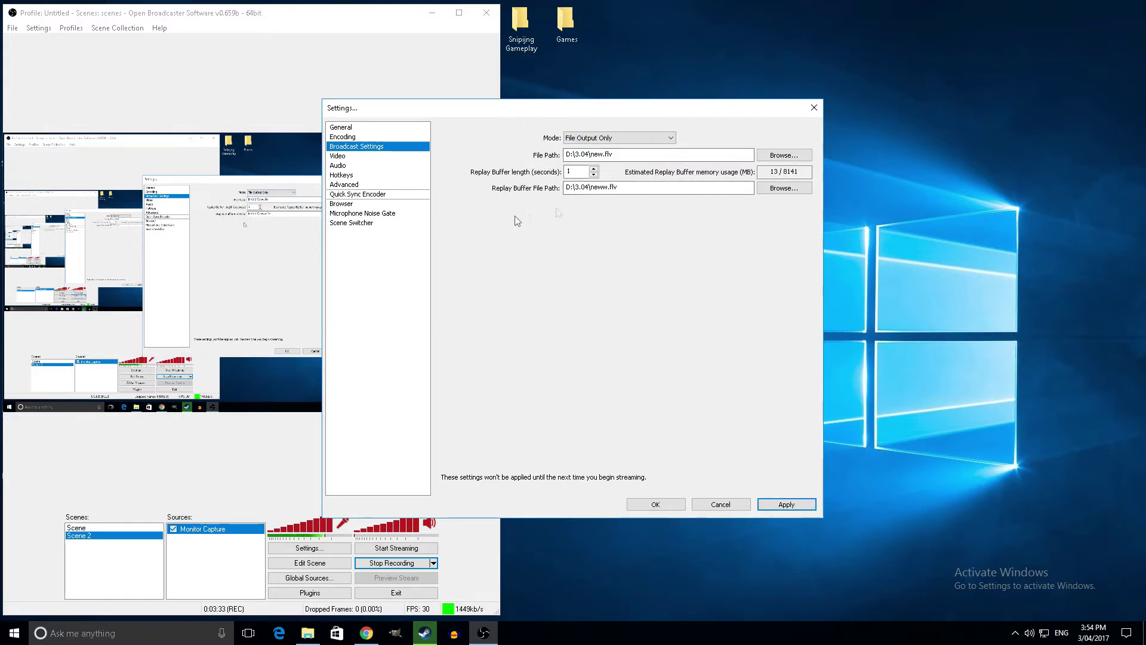
pyautogui.click(778, 496)
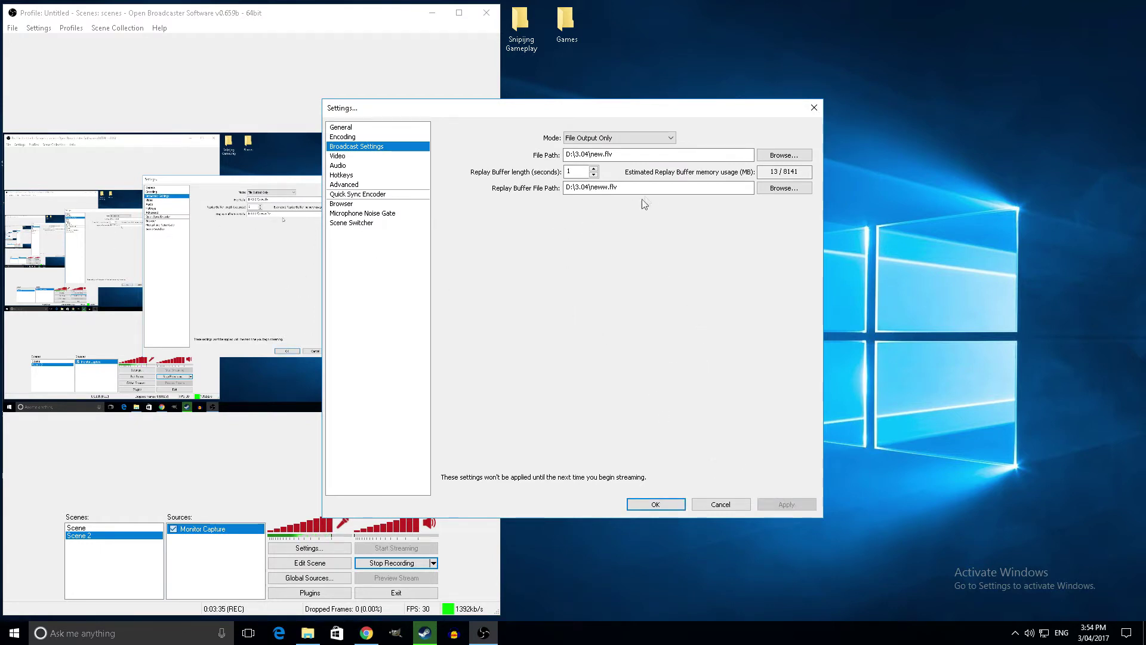
pyautogui.click(338, 156)
# Keep the NVIDIA GeForce GTX 960 adapter and the 1920x1080 base resolution.
pyautogui.click(651, 138)
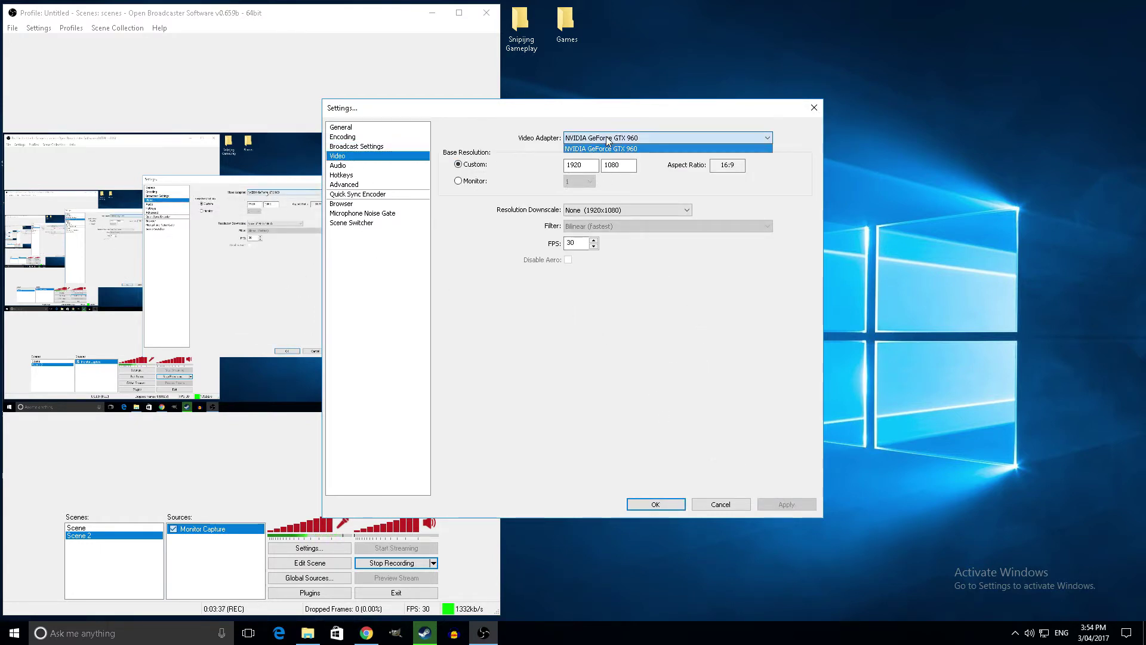
pyautogui.click(655, 148)
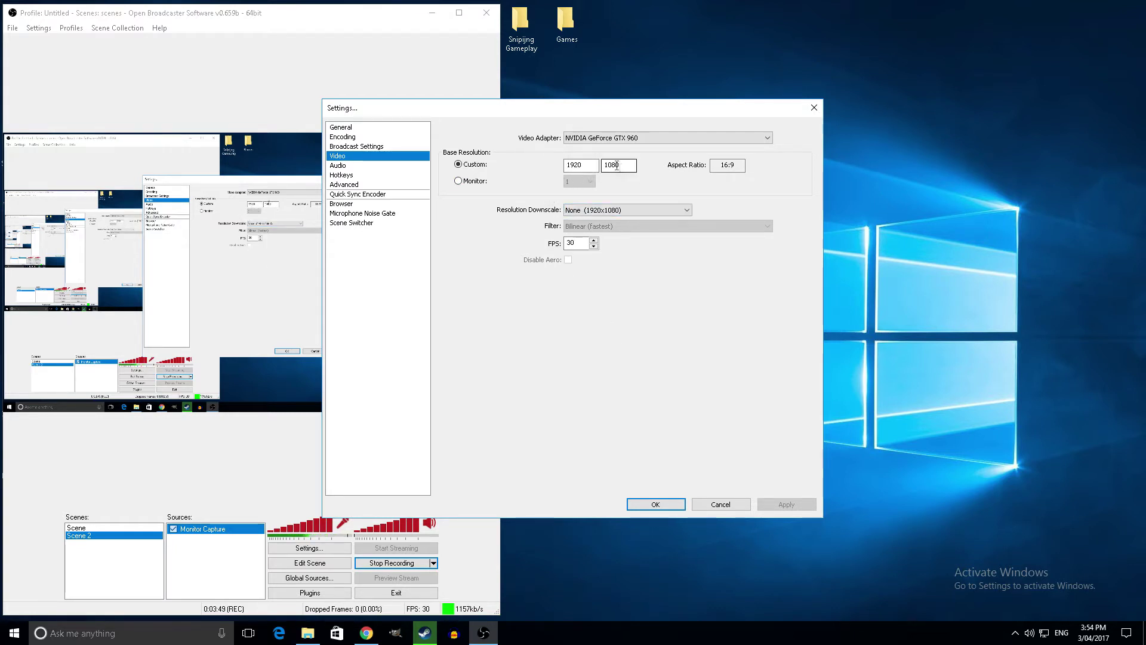
pyautogui.doubleClick(572, 167)
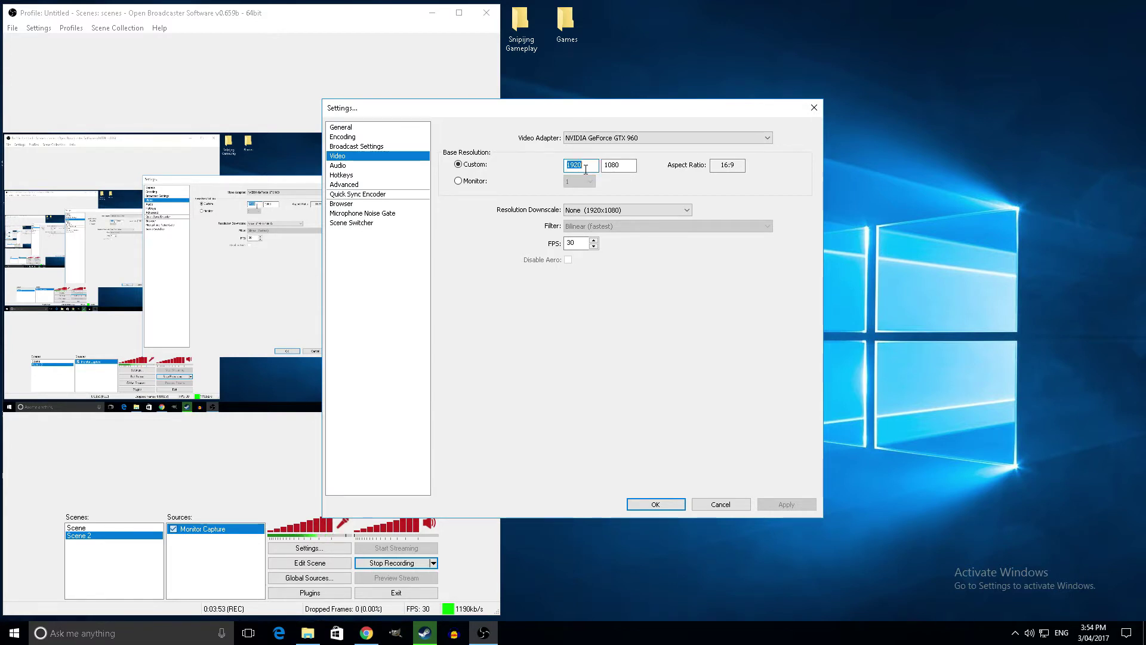
pyautogui.click(627, 166)
# Set Resolution Downscale to 3.00 (640x360).
pyautogui.click(603, 209)
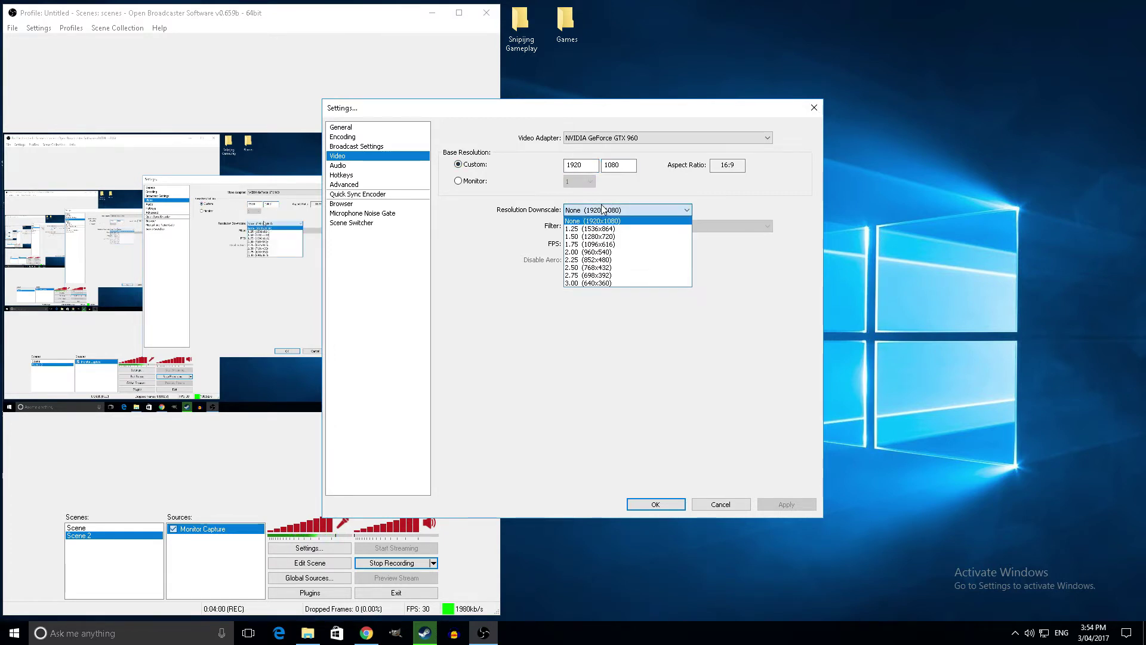
pyautogui.click(616, 282)
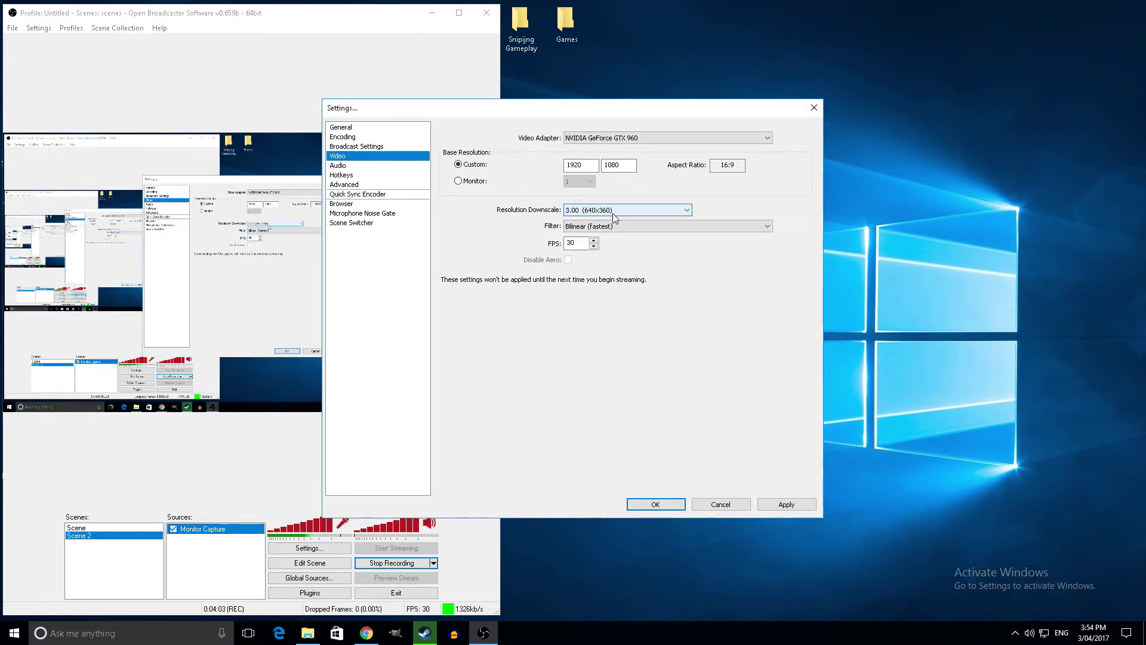
pyautogui.click(613, 213)
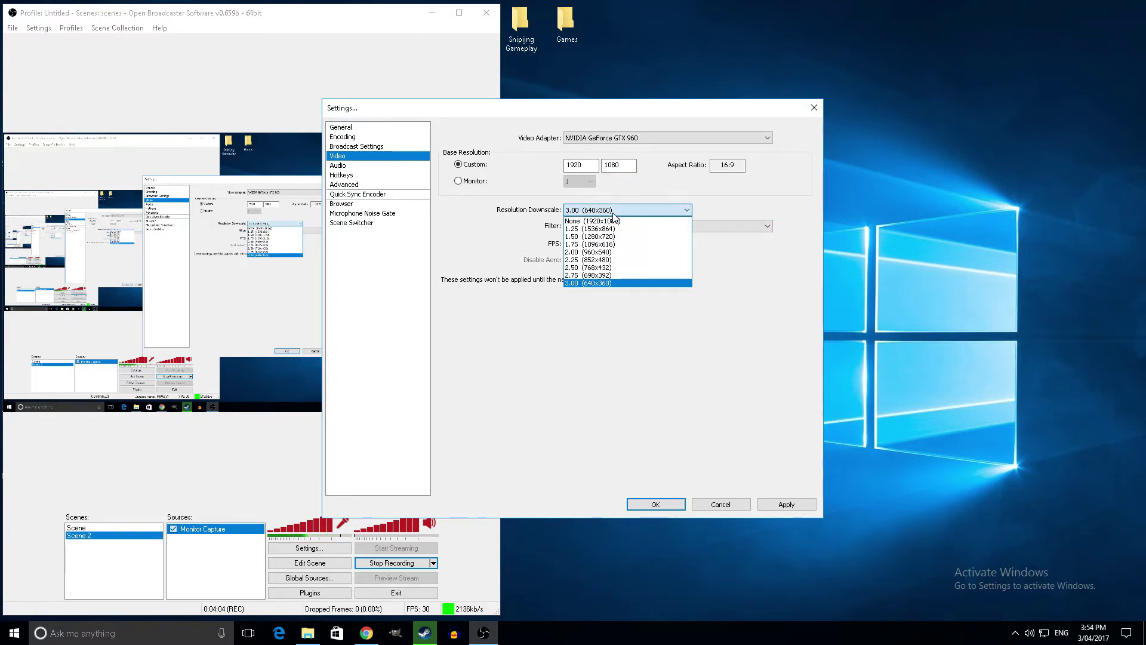
pyautogui.click(616, 283)
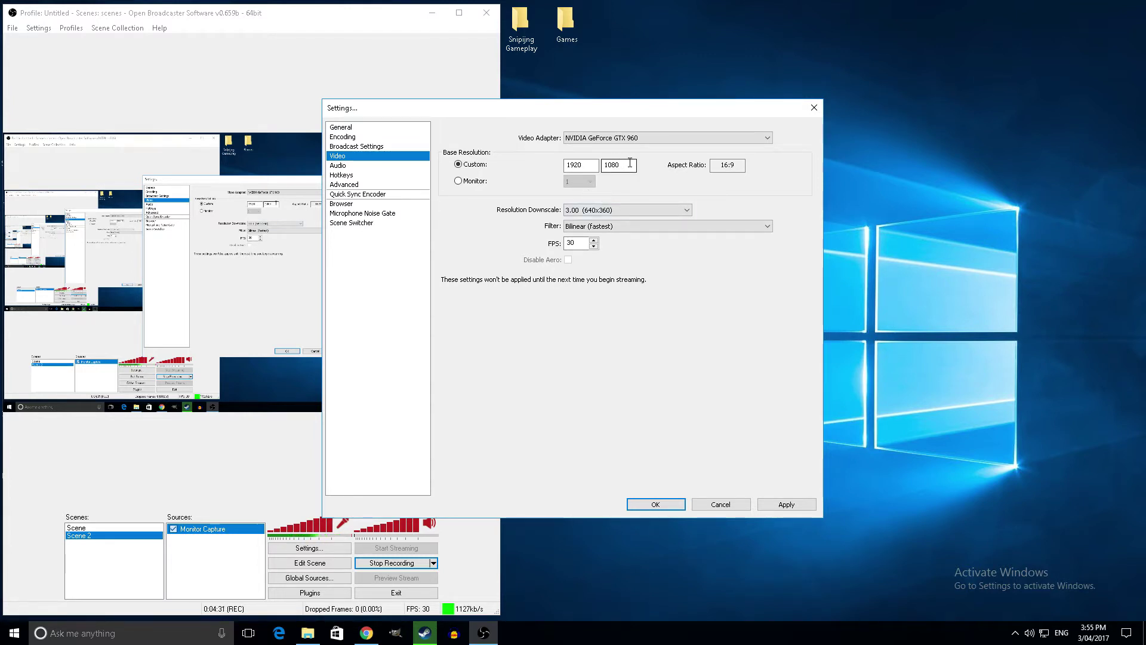
# Try a 1.50 (1280x720) downscale, then return it to 3.00 (640x360).
pyautogui.click(627, 210)
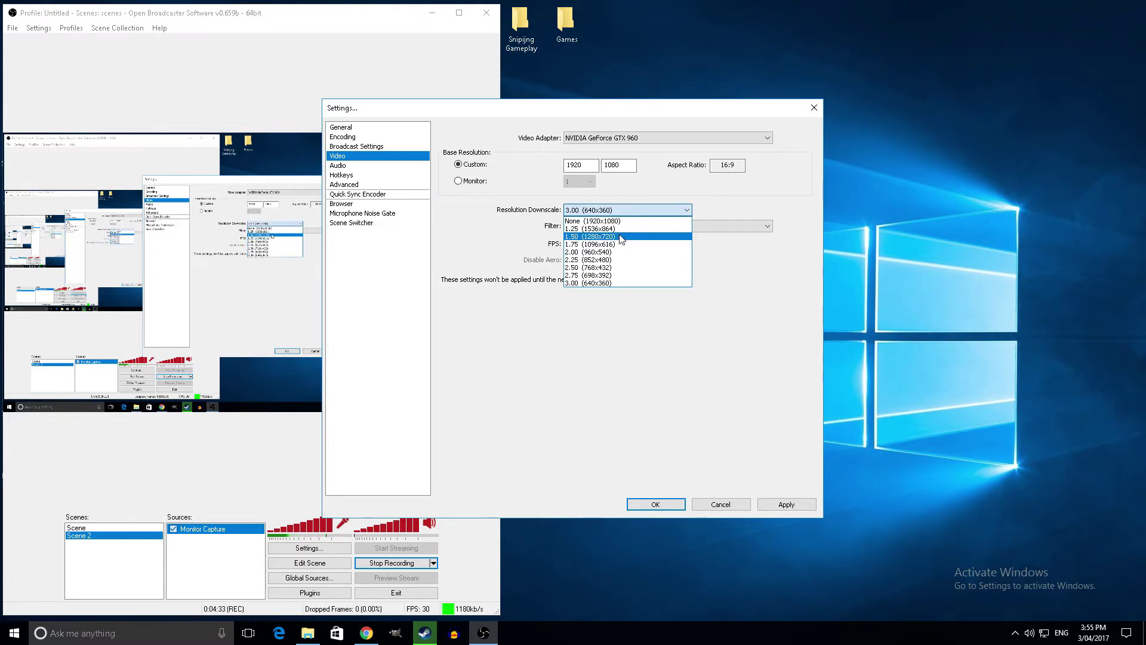
pyautogui.click(627, 238)
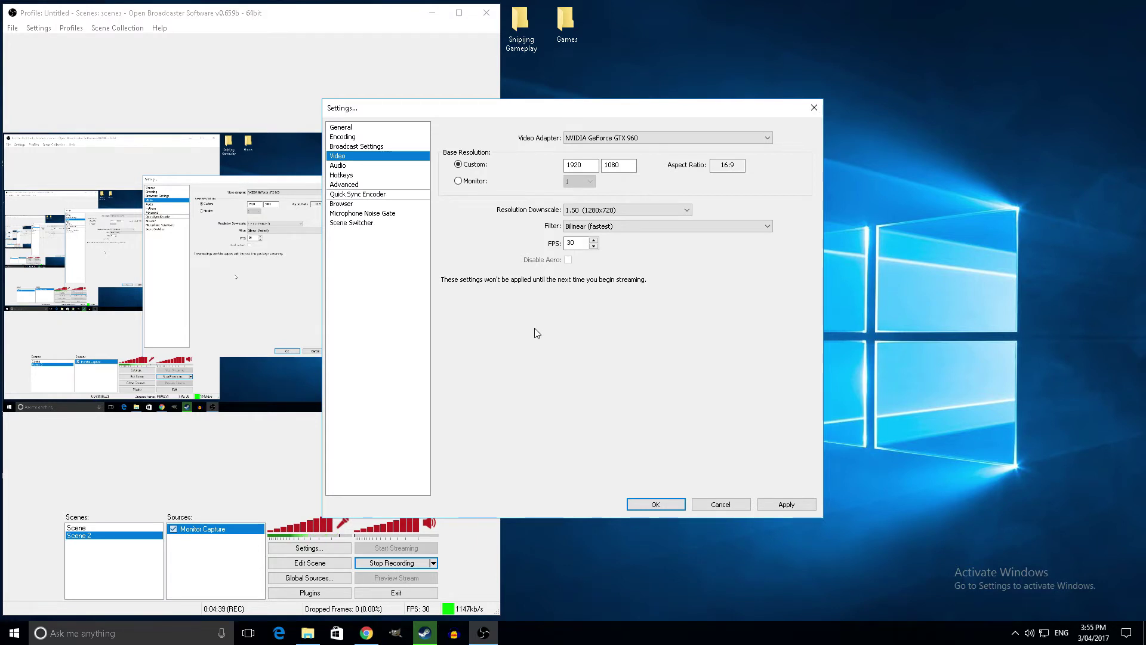
pyautogui.click(623, 209)
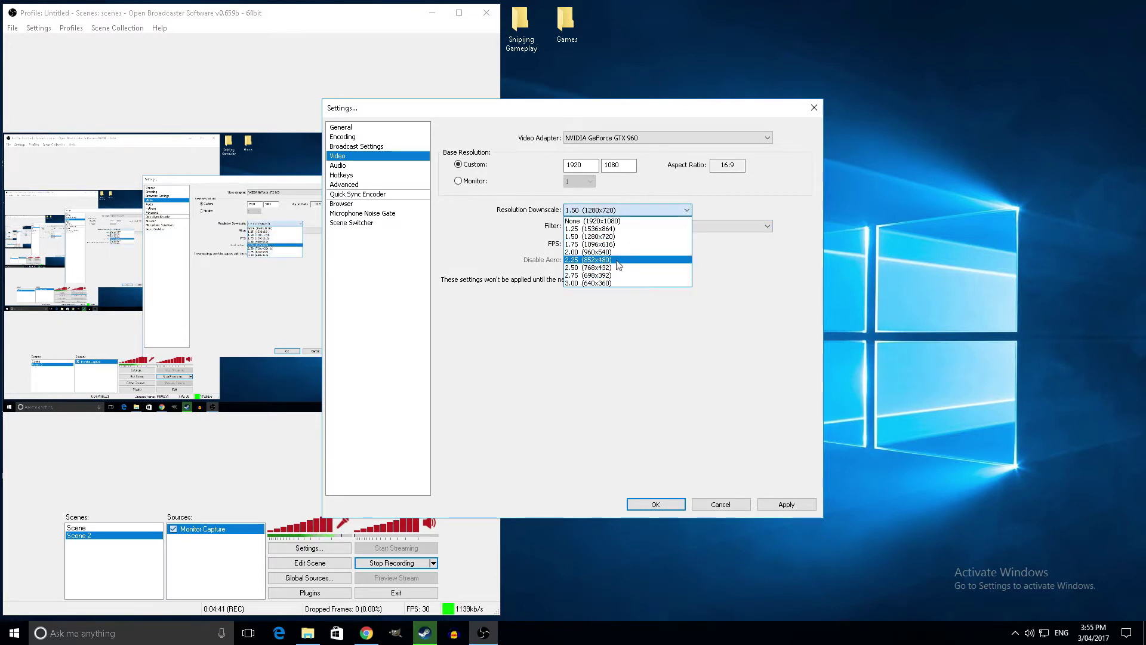
pyautogui.click(622, 283)
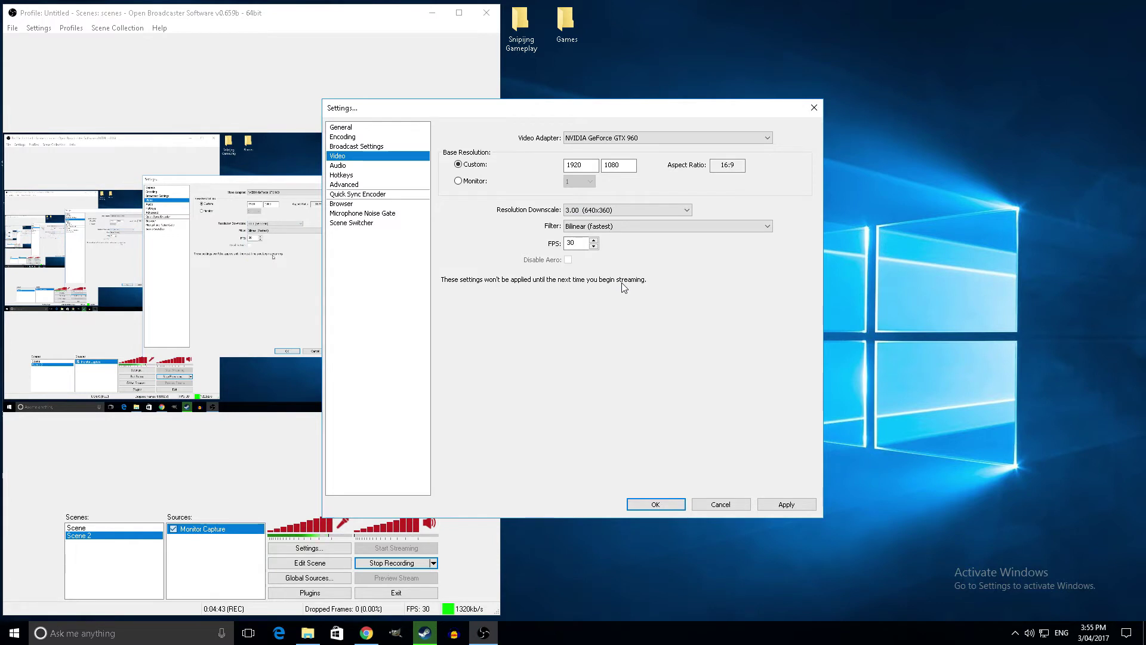
# Move to the Audio page, declining the prompt to apply the video changes.
pyautogui.click(580, 244)
pyautogui.click(358, 167)
pyautogui.click(600, 357)
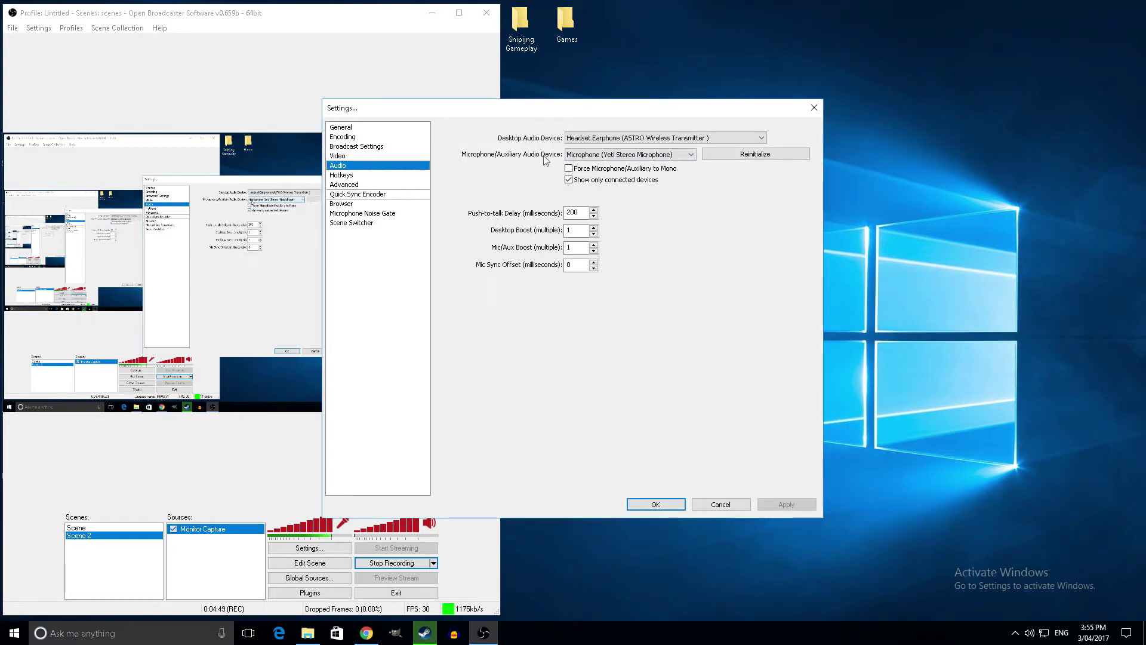
# Use the ASTRO headset earphone for desktop audio and the Yeti Stereo Microphone as microphone.
pyautogui.click(603, 138)
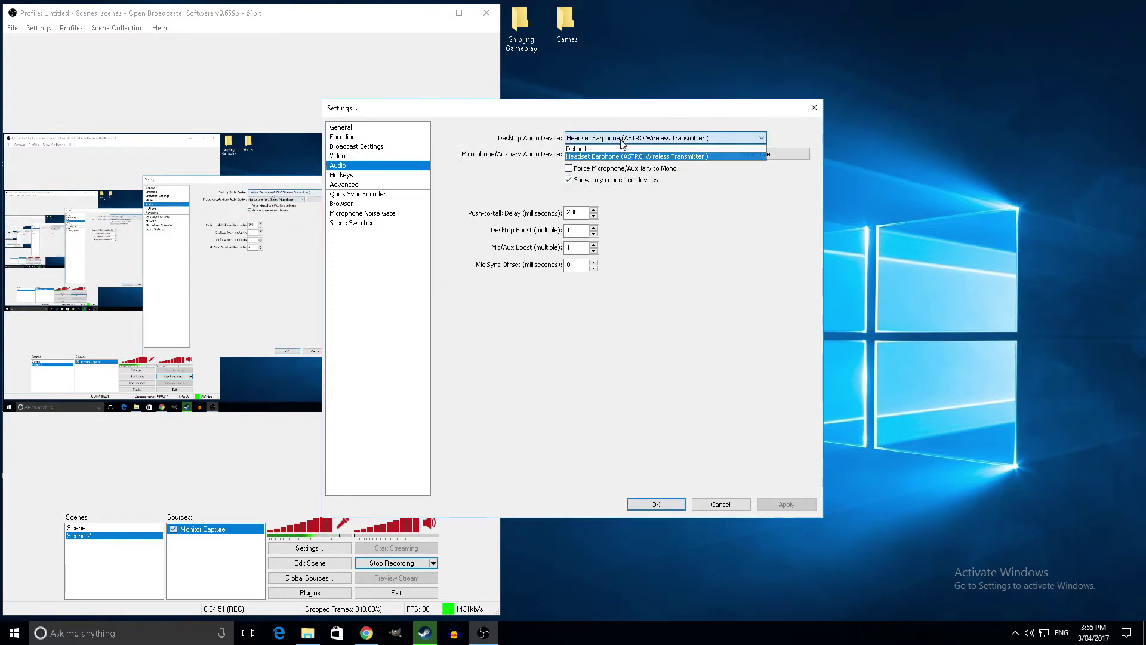
pyautogui.click(613, 156)
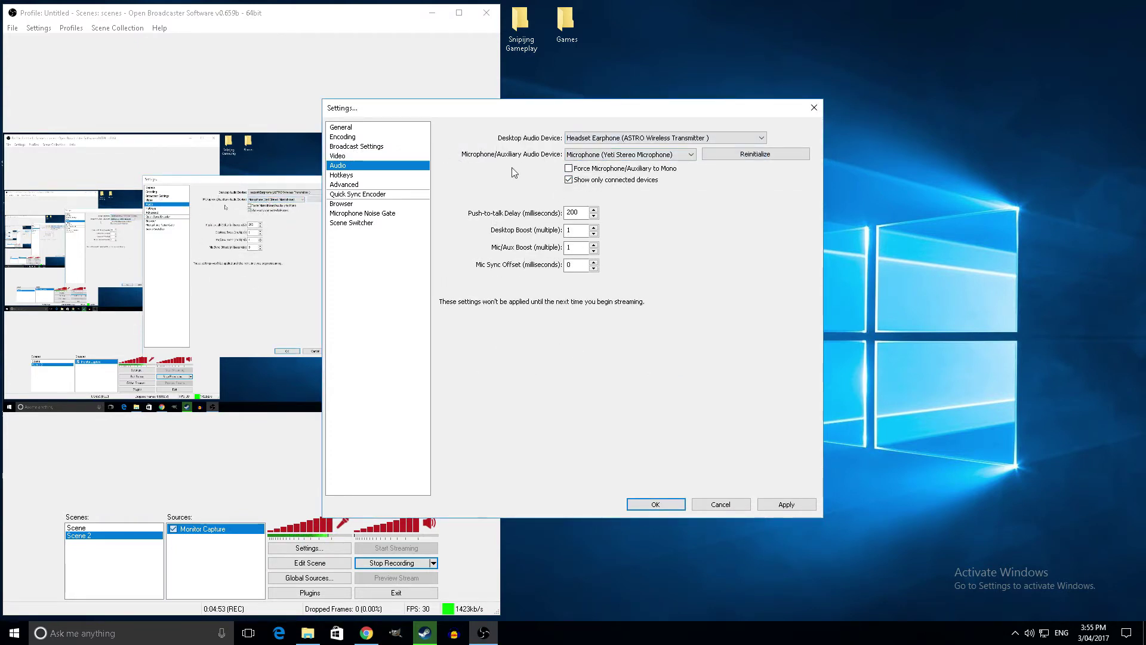
pyautogui.click(613, 156)
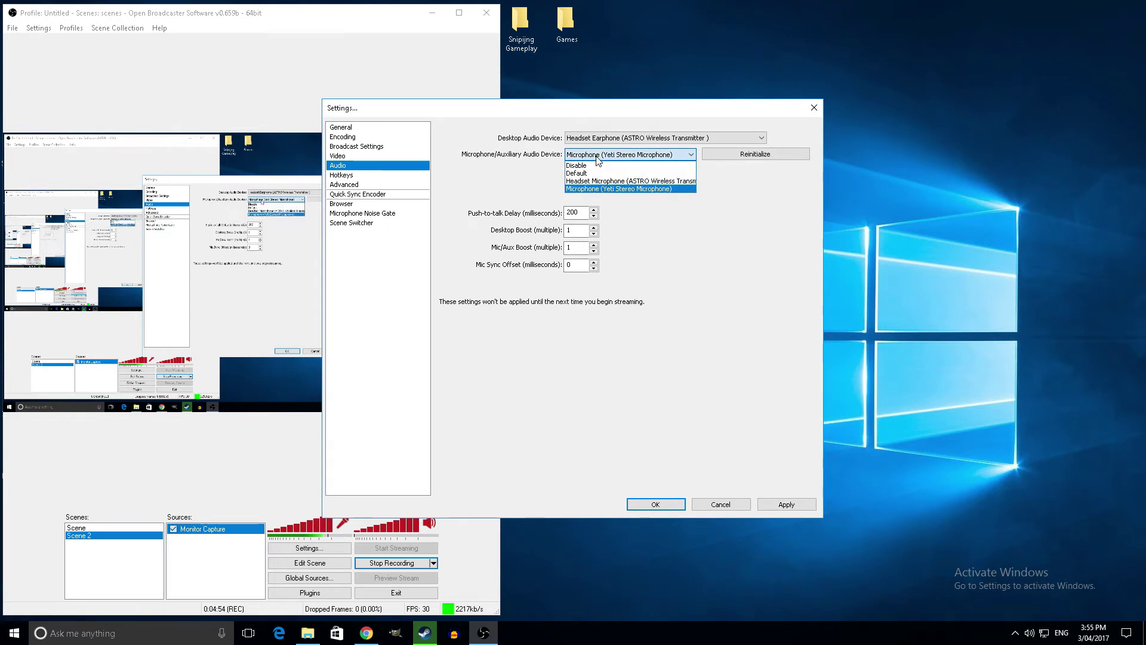
pyautogui.click(613, 189)
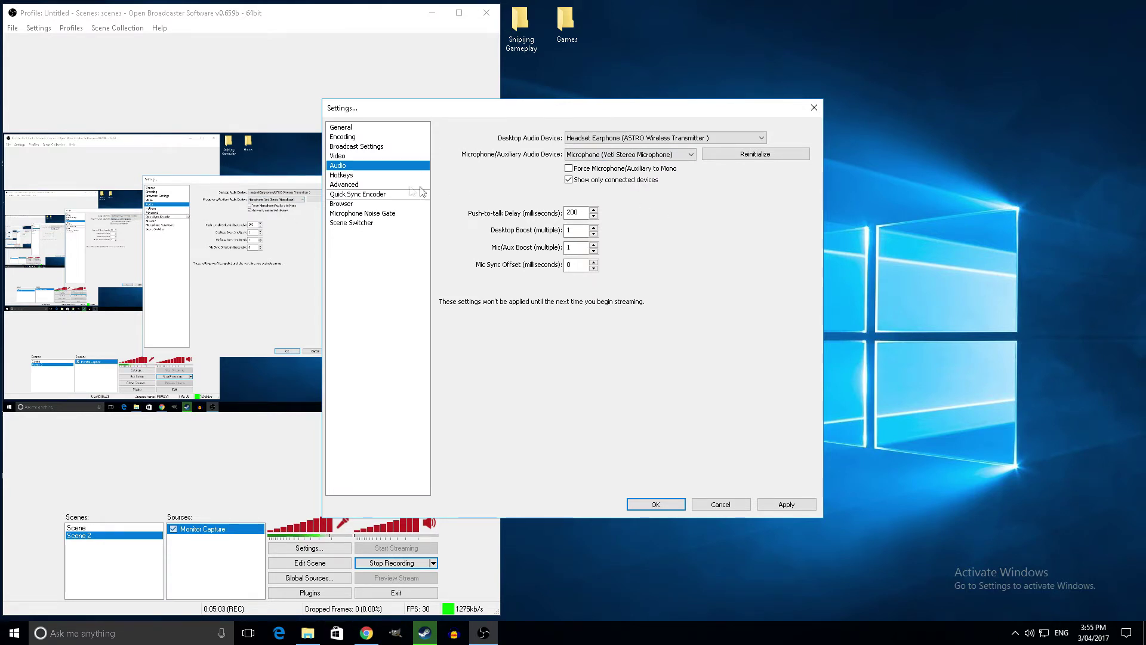
pyautogui.click(357, 174)
# Answer the Apply settings prompt to reach the Hotkeys page, where every hotkey is None.
pyautogui.click(579, 355)
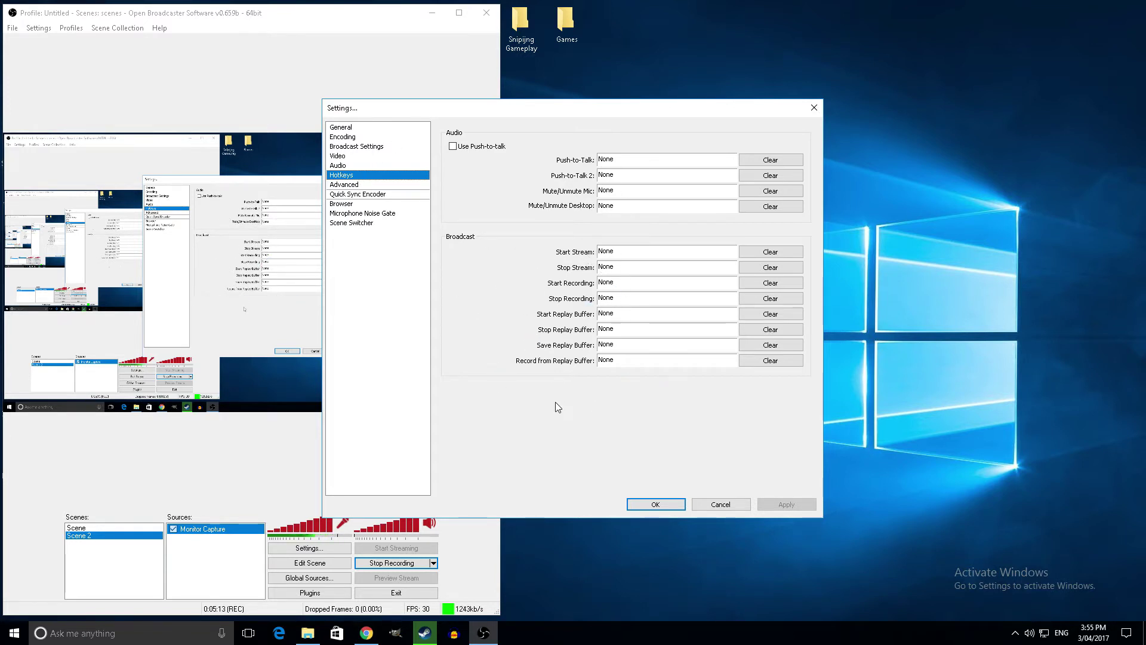
# Show the Advanced settings page with process priority kept at High.
pyautogui.click(339, 185)
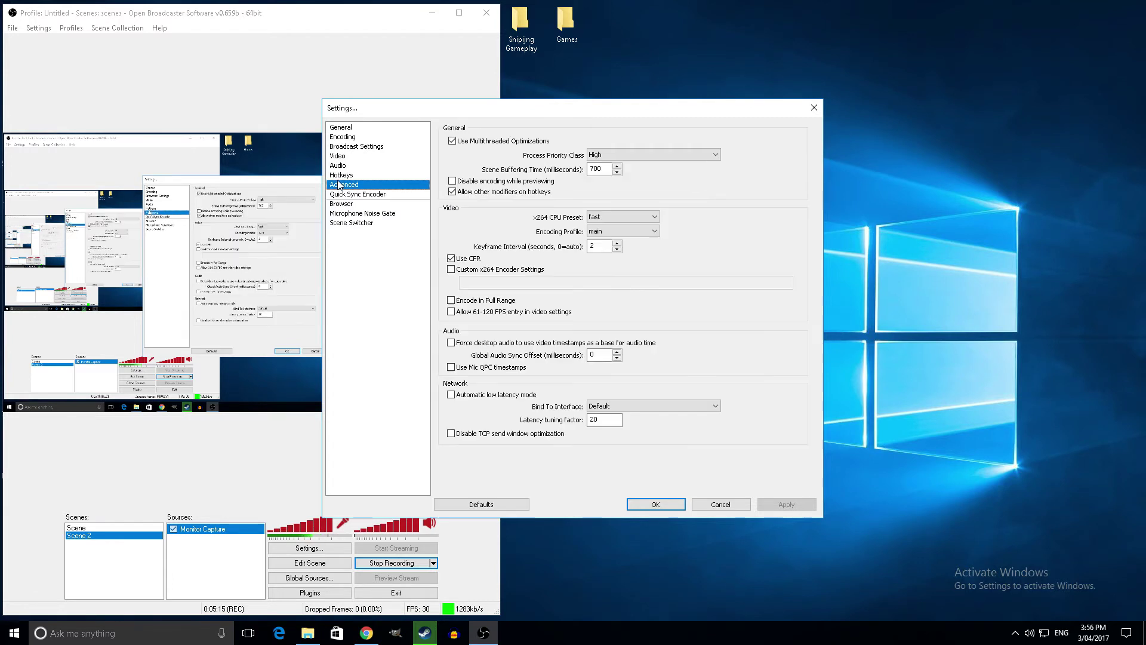
pyautogui.click(660, 155)
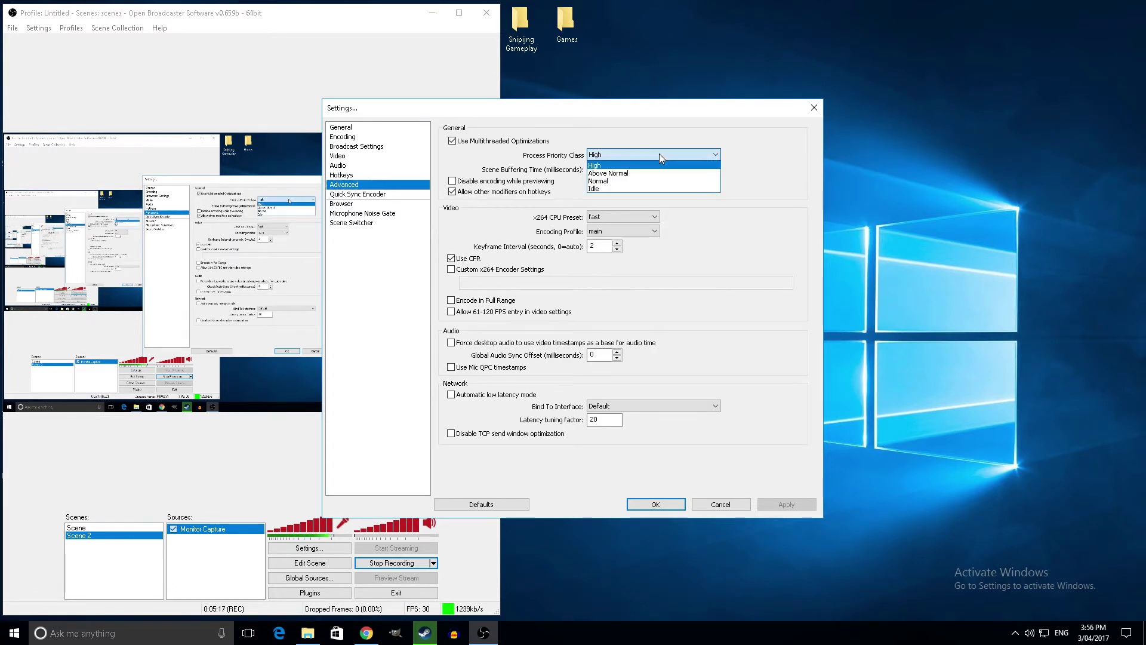
pyautogui.click(493, 149)
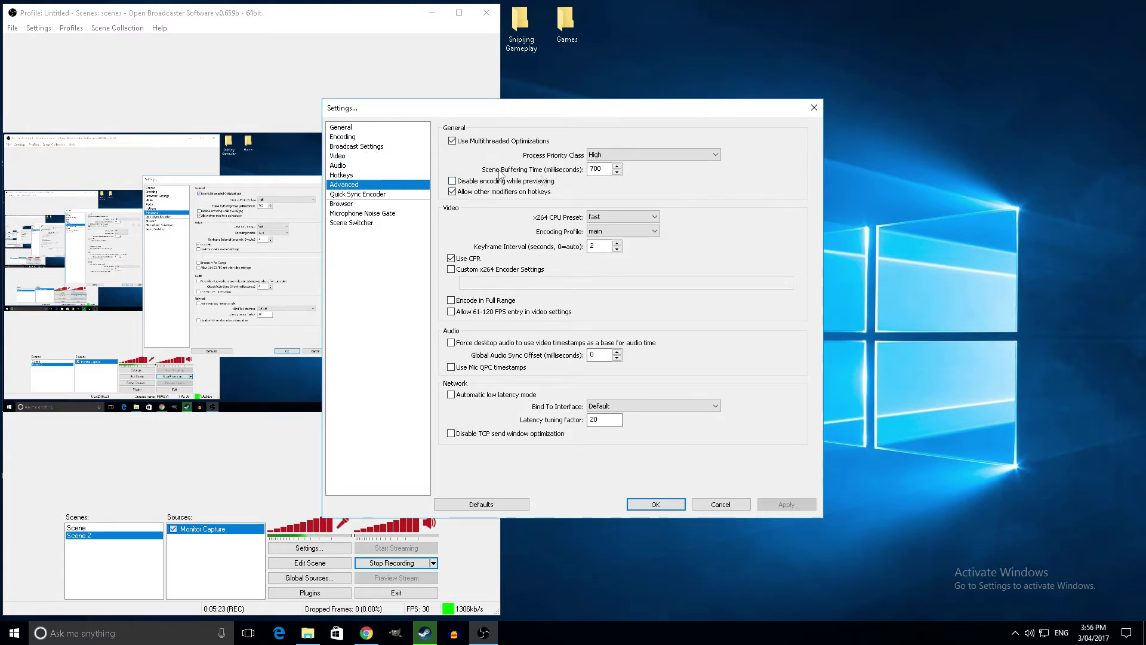
pyautogui.click(615, 216)
# Try the veryfast, ultrafast and slower x264 CPU presets.
pyautogui.press('Up')
pyautogui.press('Up')
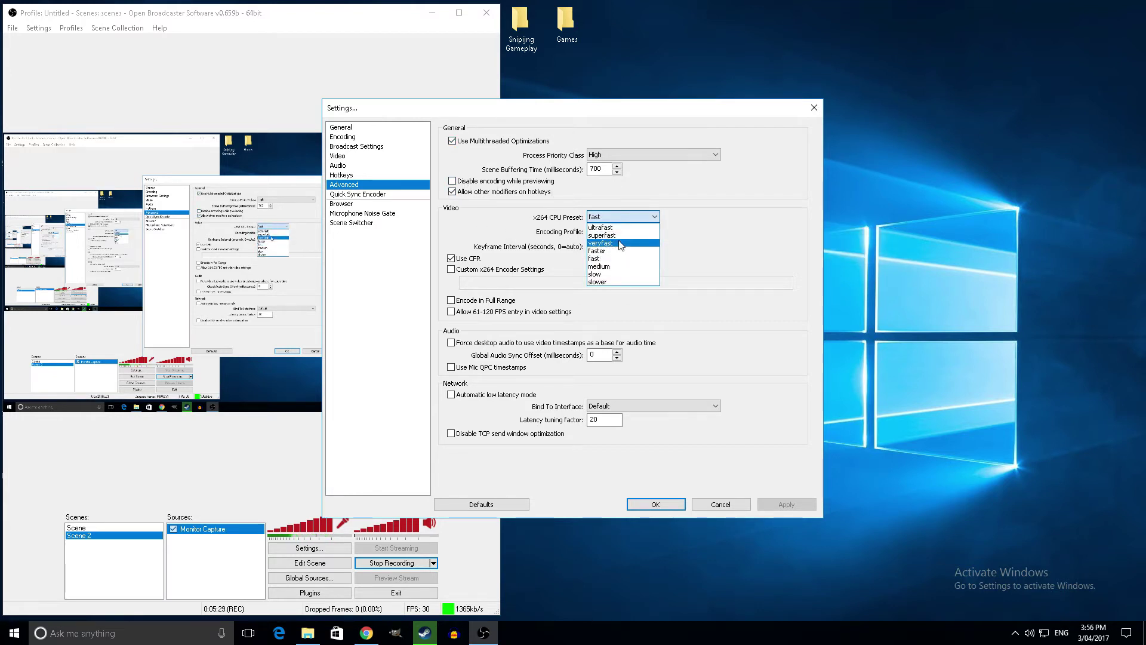
pyautogui.press('Return')
pyautogui.click(617, 222)
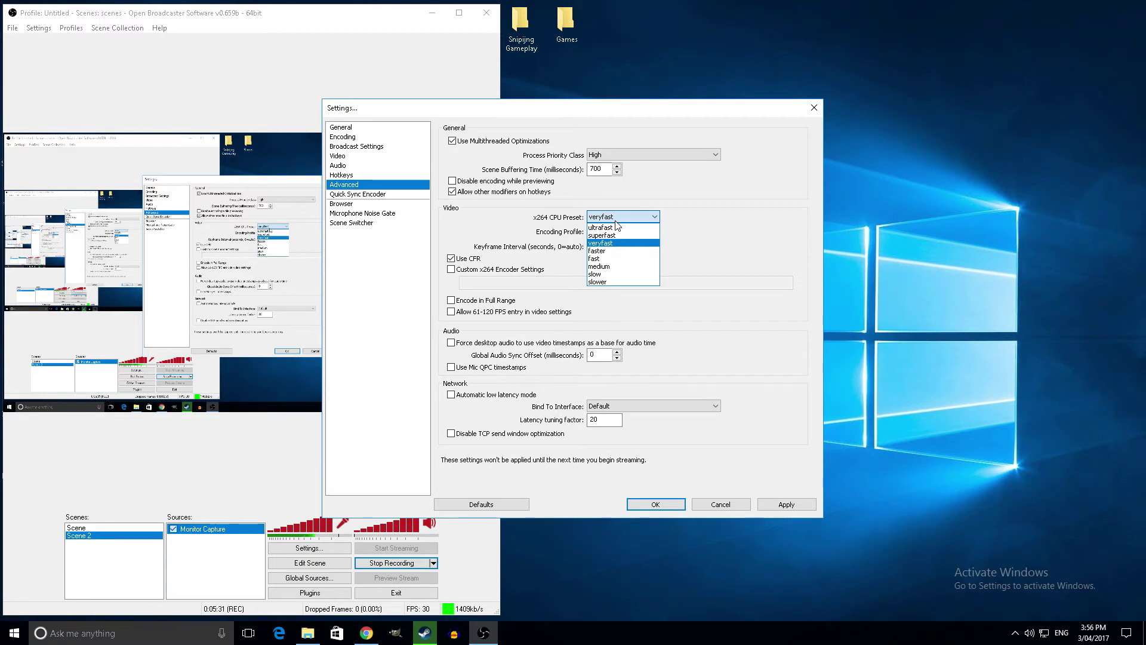
pyautogui.click(614, 228)
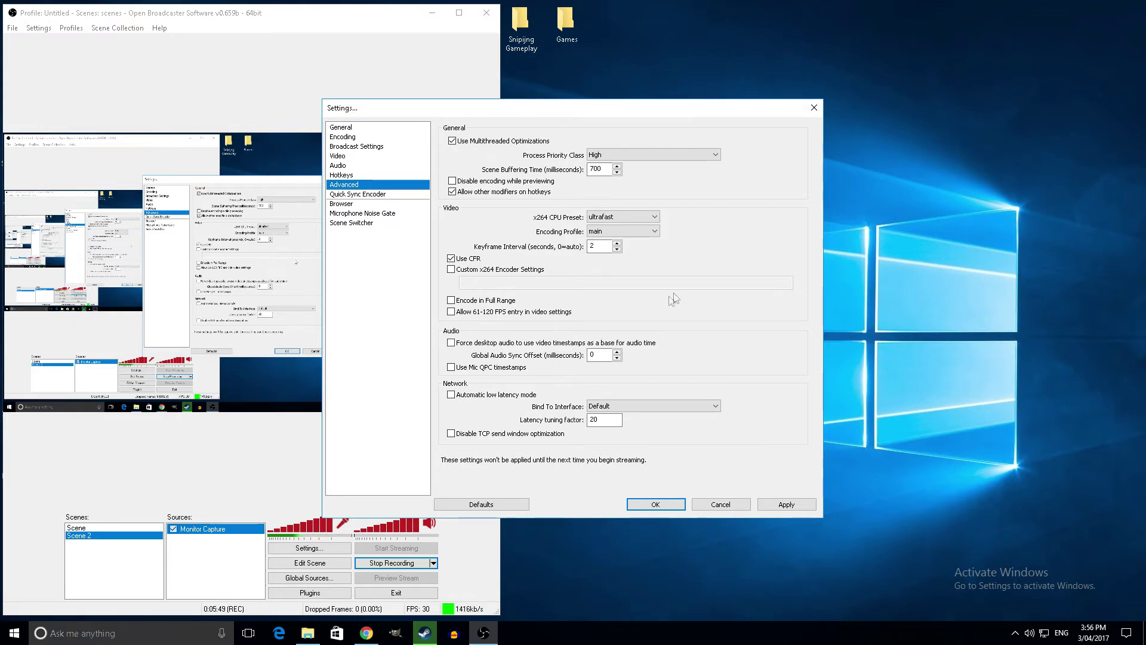
pyautogui.click(624, 222)
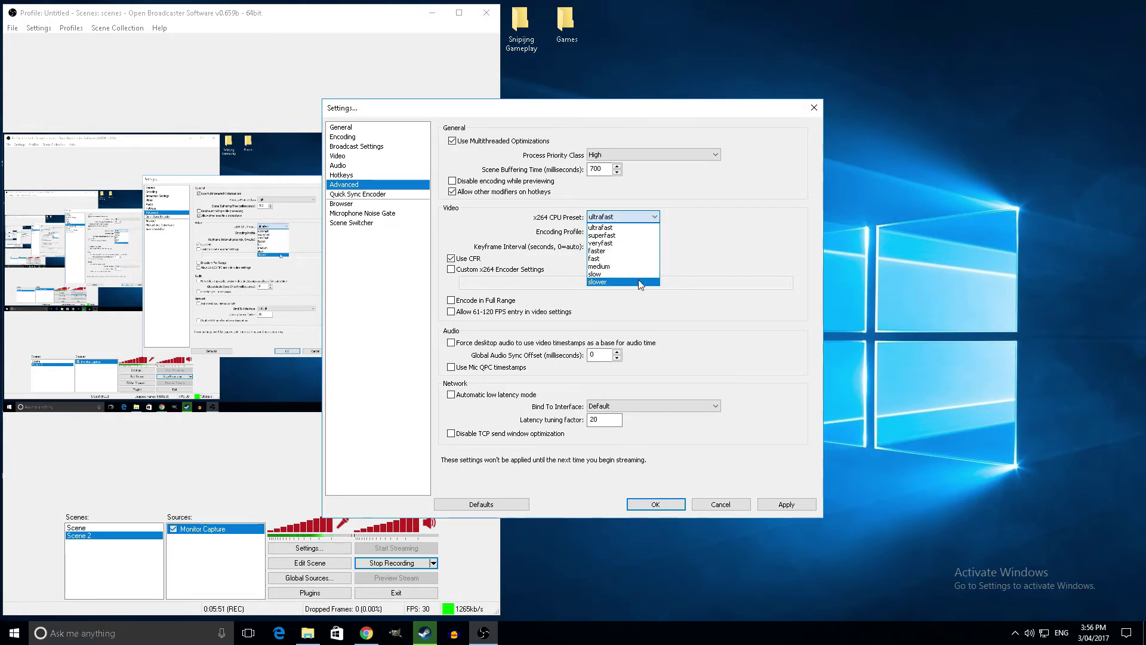
pyautogui.click(630, 280)
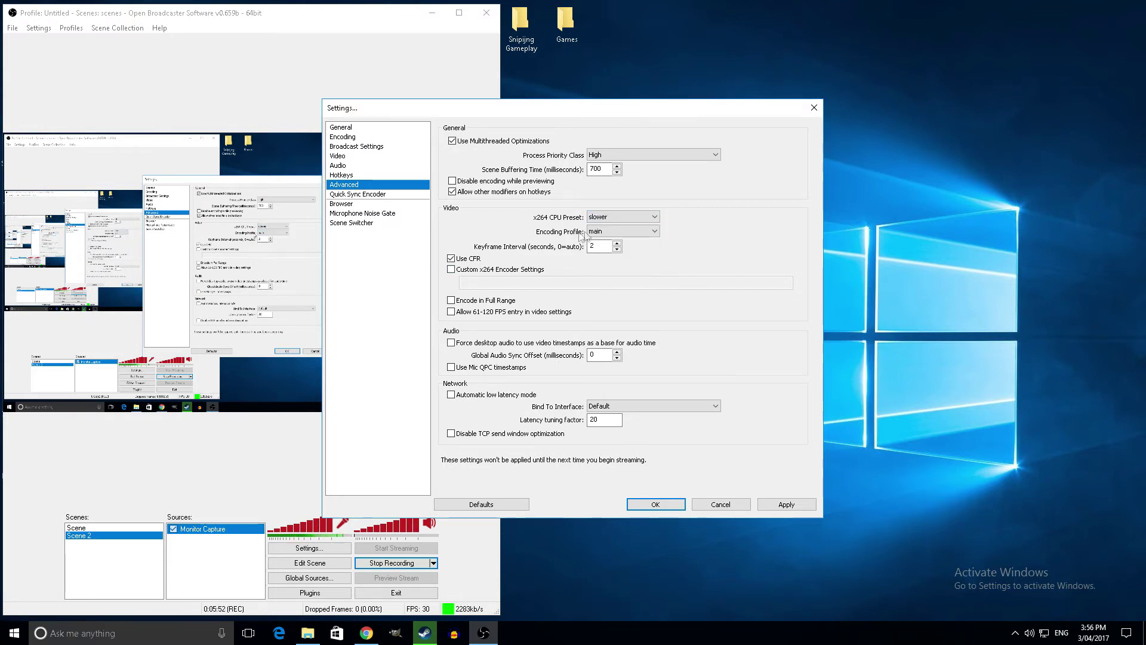
# Settle on veryfast as the x264 CPU preset and move to the Quick Sync Encoder page.
pyautogui.click(611, 219)
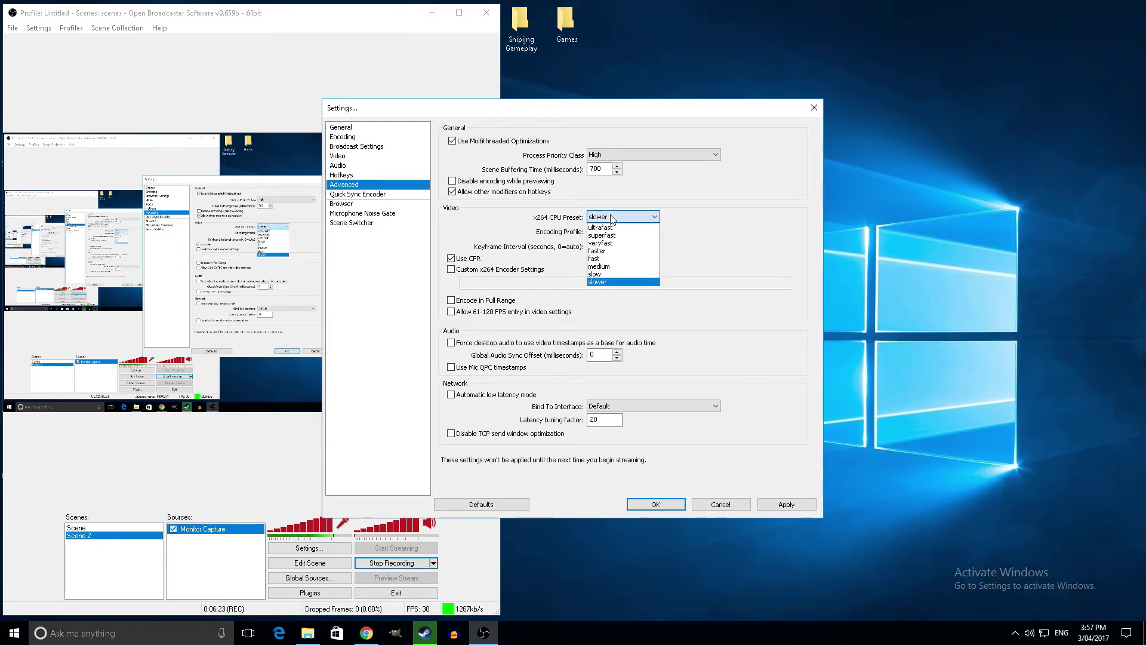
pyautogui.click(622, 244)
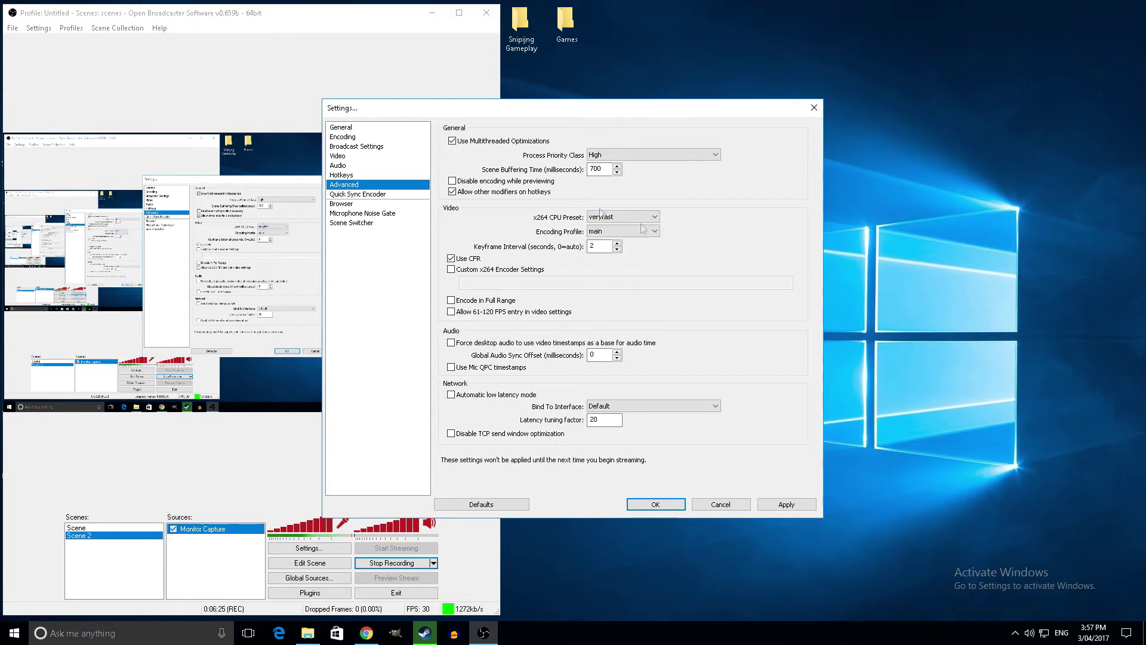
pyautogui.click(627, 216)
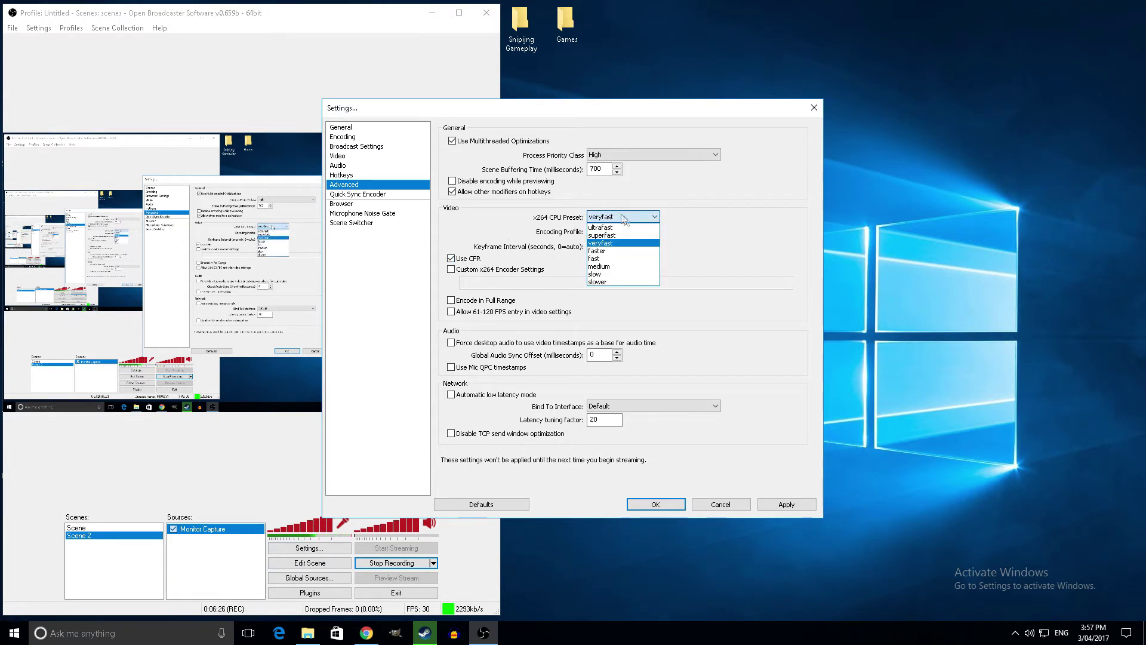
pyautogui.click(603, 243)
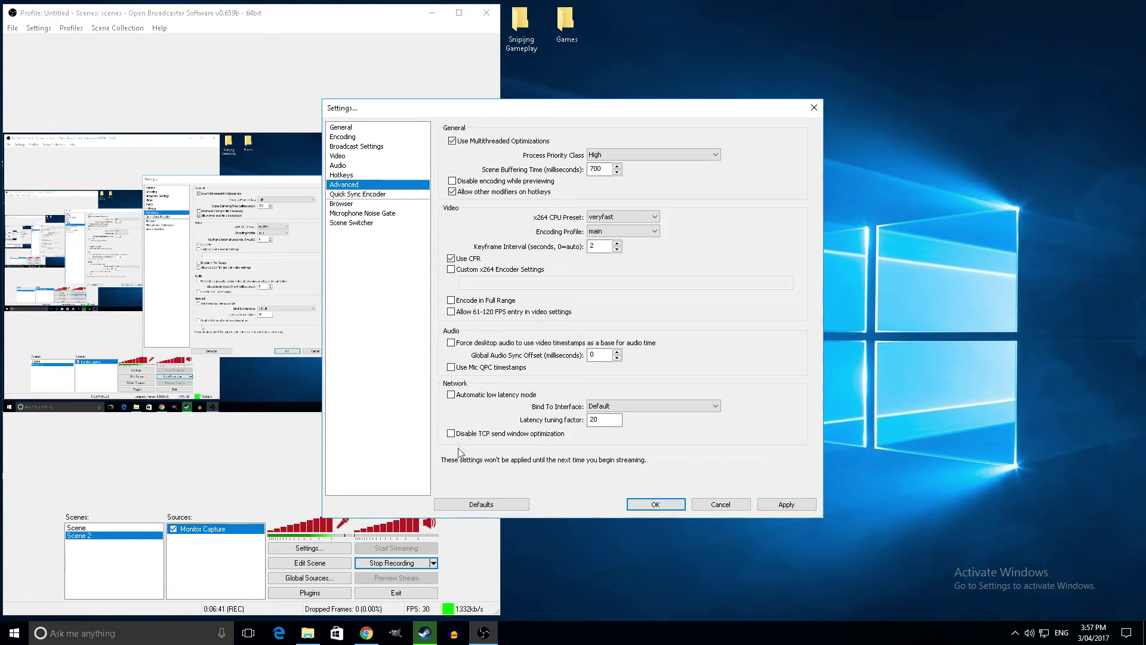
pyautogui.click(369, 194)
# Answer the apply prompt, review the Browser and Microphone Noise Gate pages, and return to General.
pyautogui.click(600, 352)
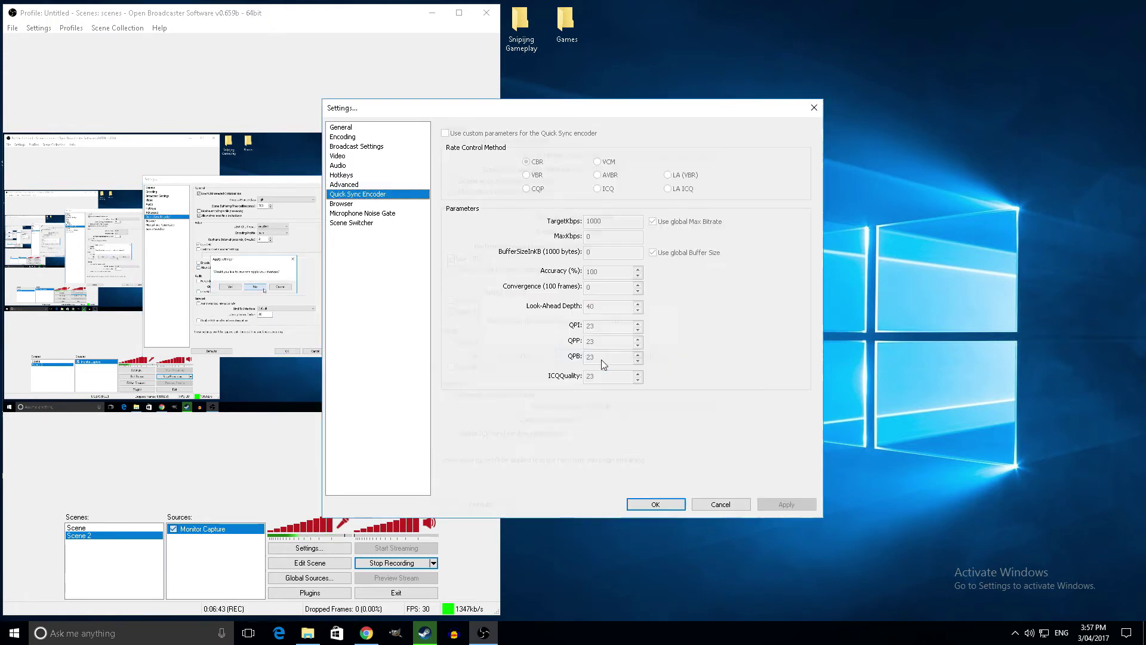
pyautogui.click(367, 203)
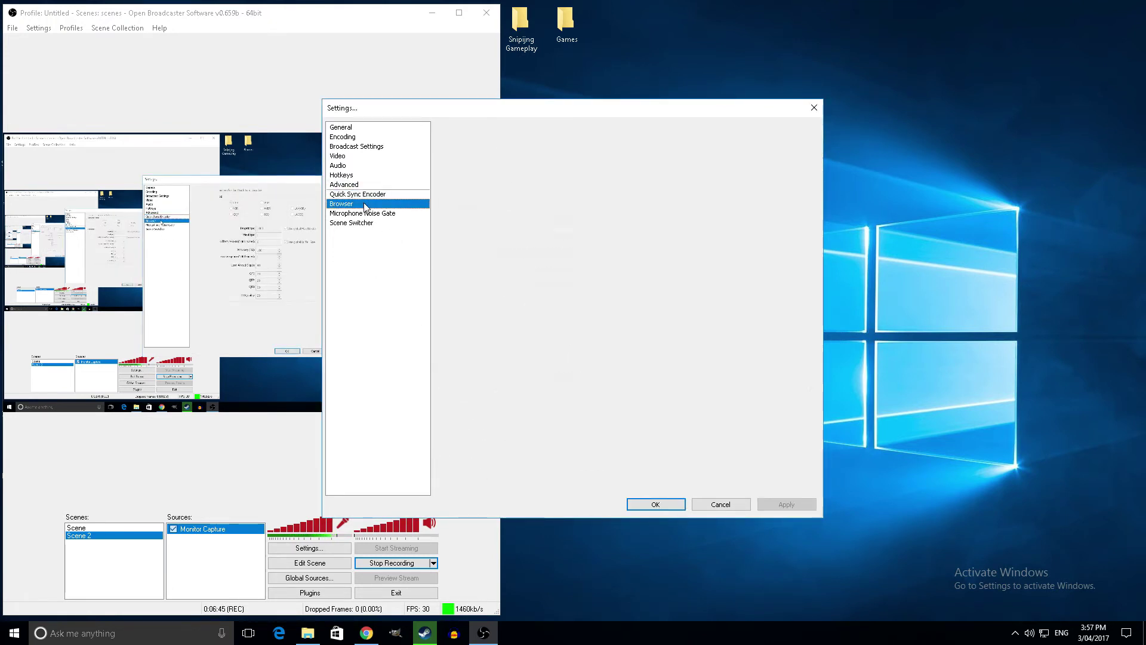
pyautogui.click(368, 214)
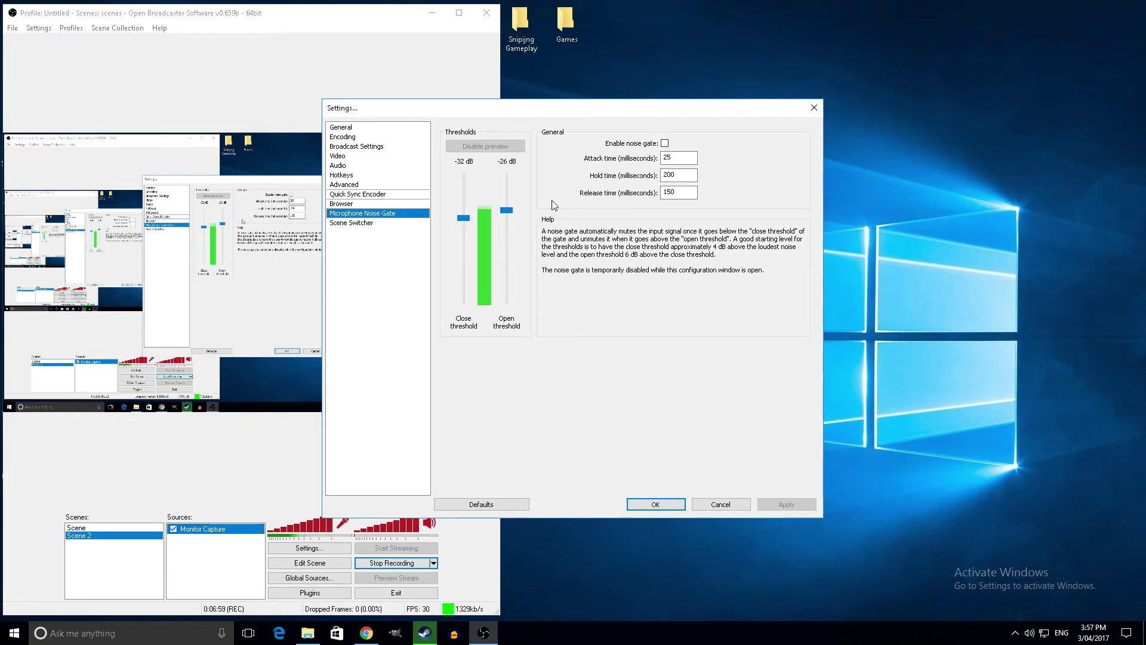
pyautogui.click(364, 127)
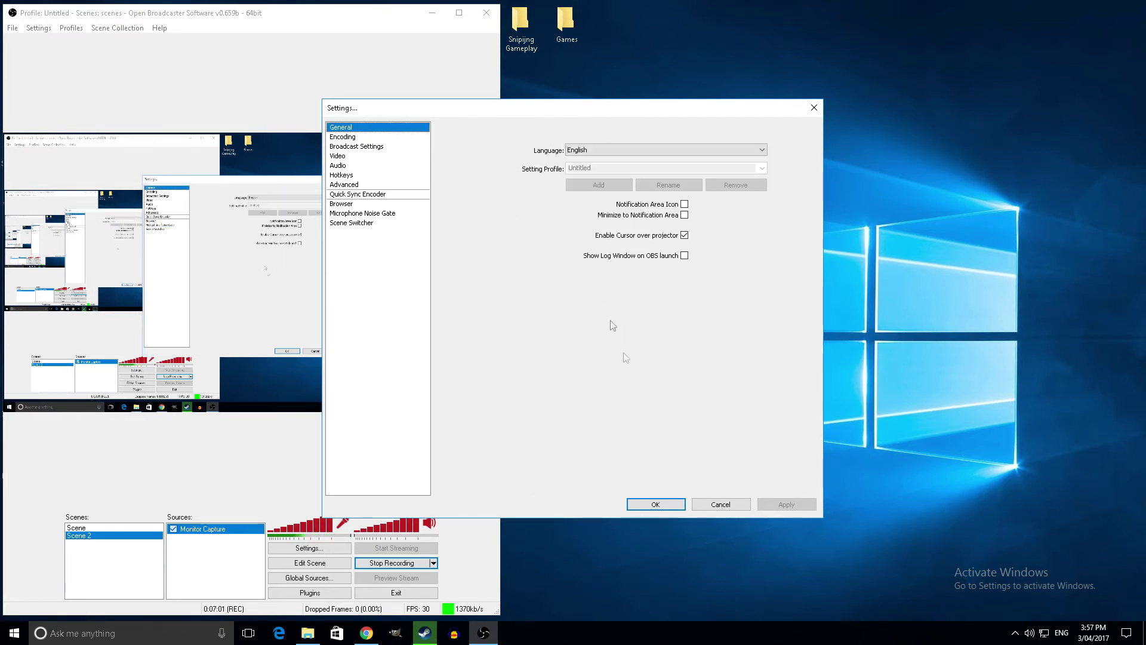
# Confirm the settings with OK to close the dialog.
pyautogui.click(656, 504)
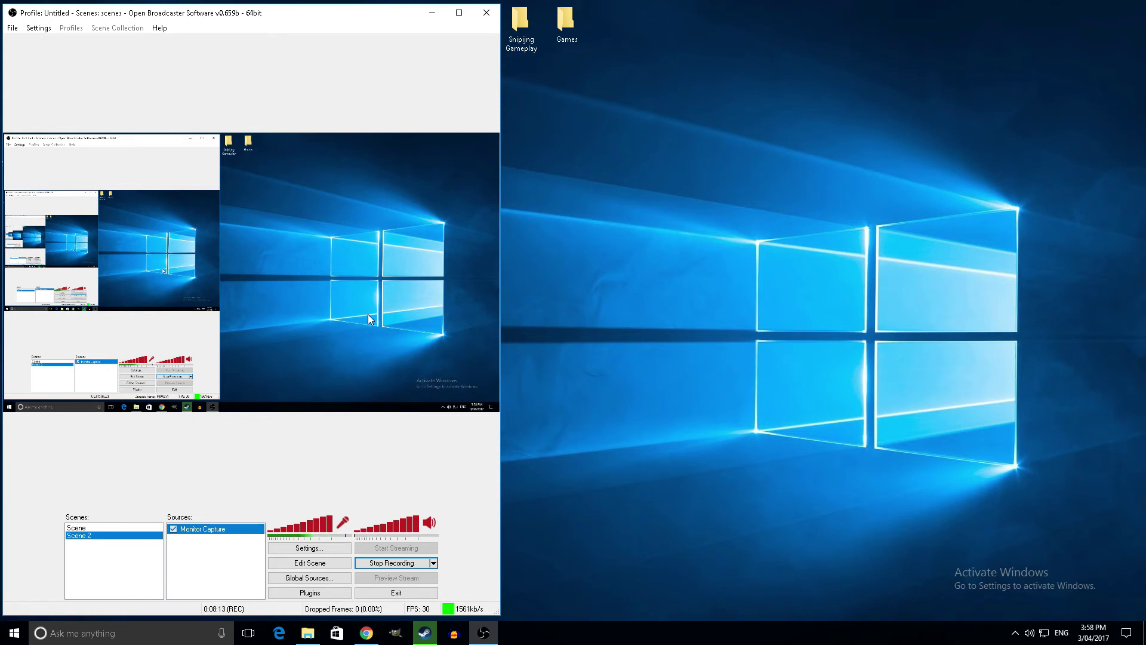
pyautogui.click(310, 548)
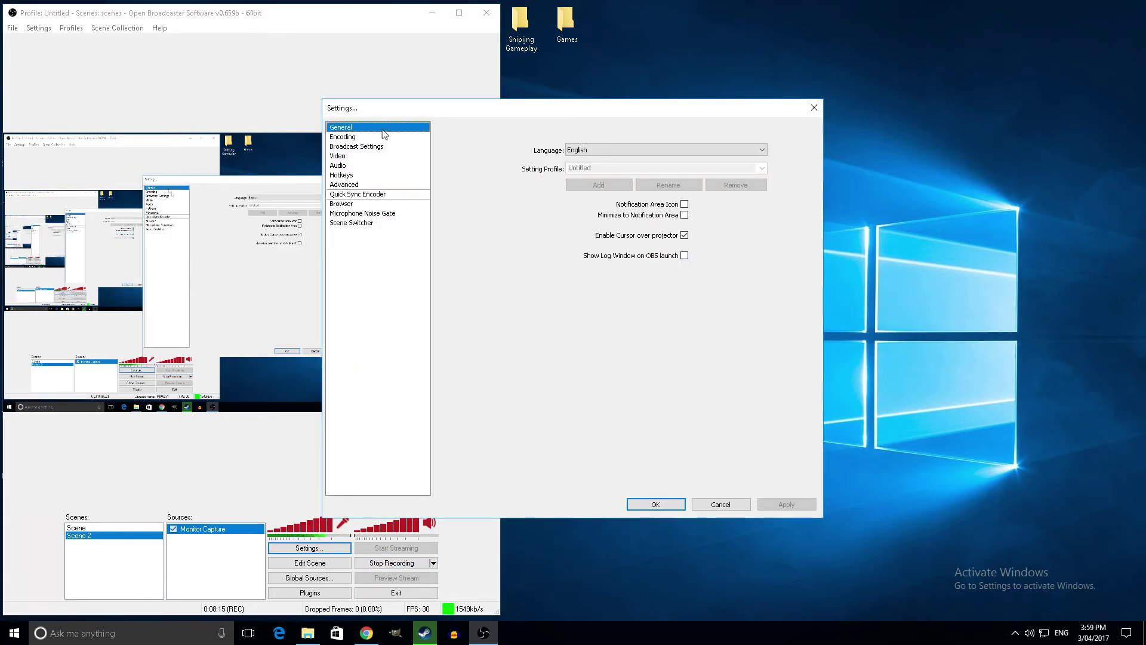
pyautogui.click(383, 137)
pyautogui.click(384, 147)
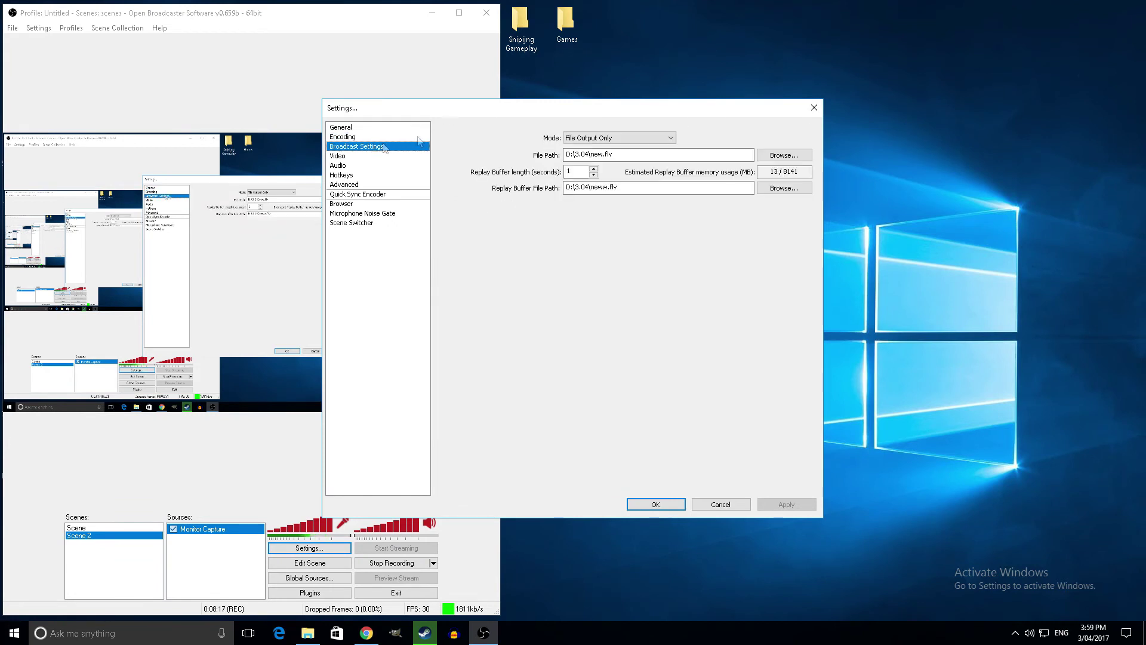
pyautogui.moveTo(417, 107); pyautogui.dragTo(624, 95)
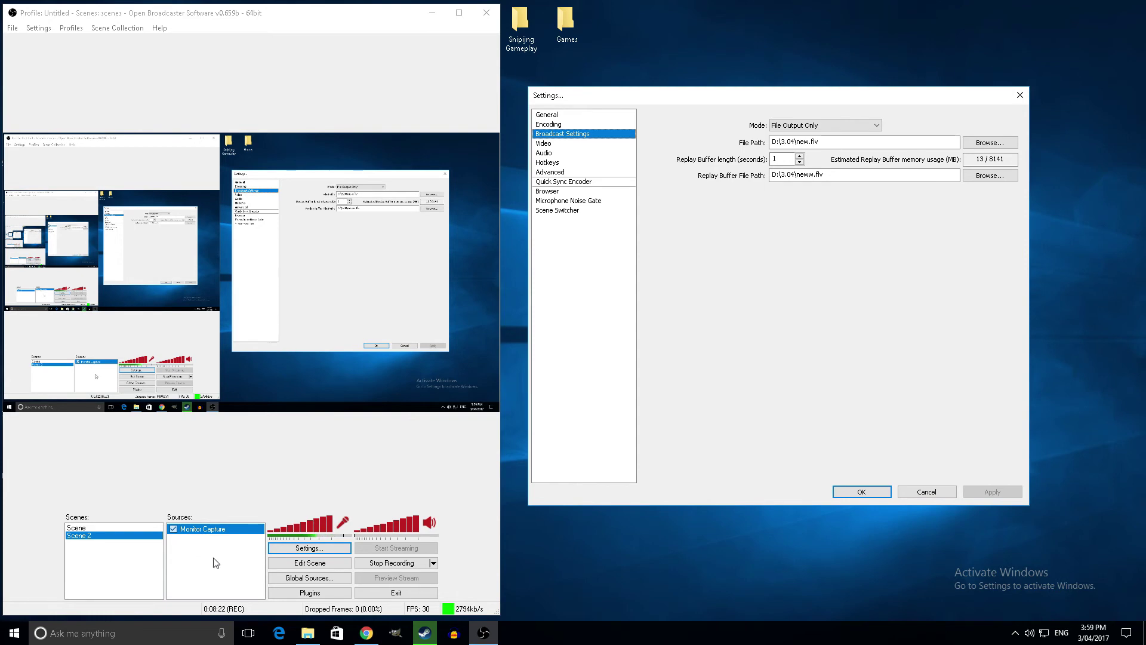
pyautogui.click(91, 533)
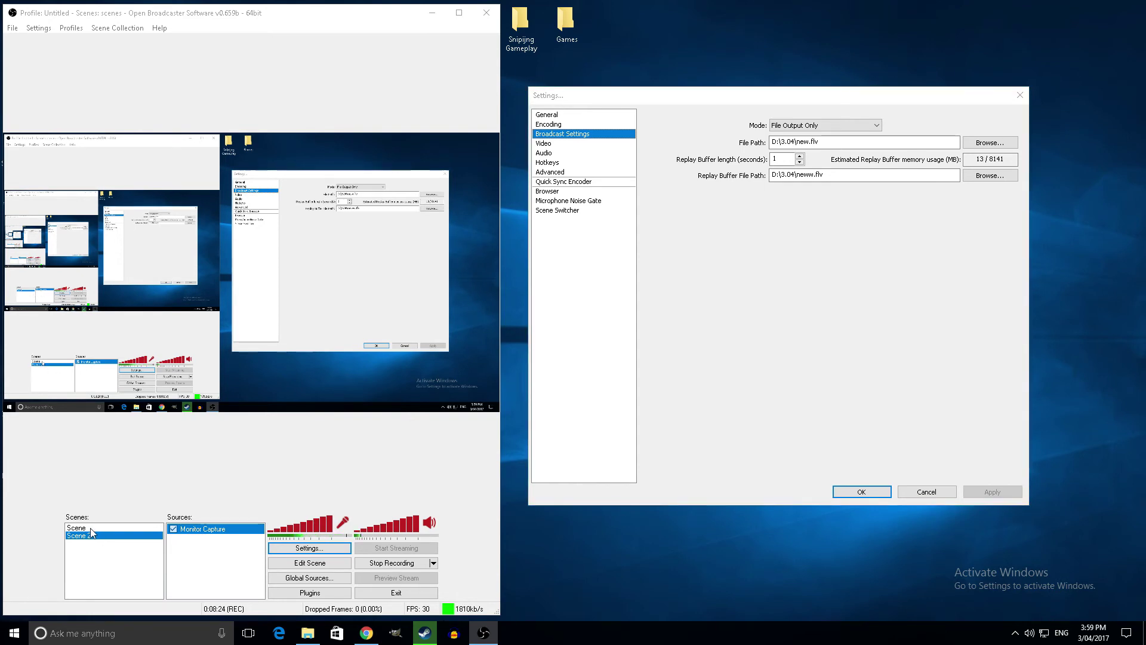
pyautogui.click(780, 244)
pyautogui.press('Escape')
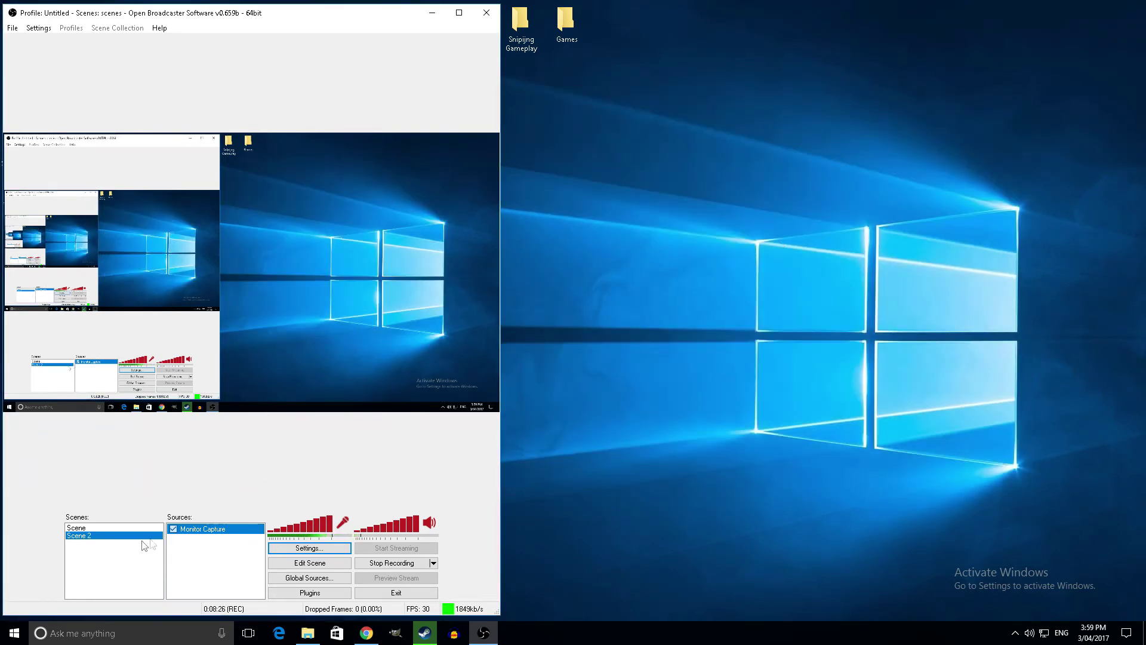
pyautogui.click(126, 528)
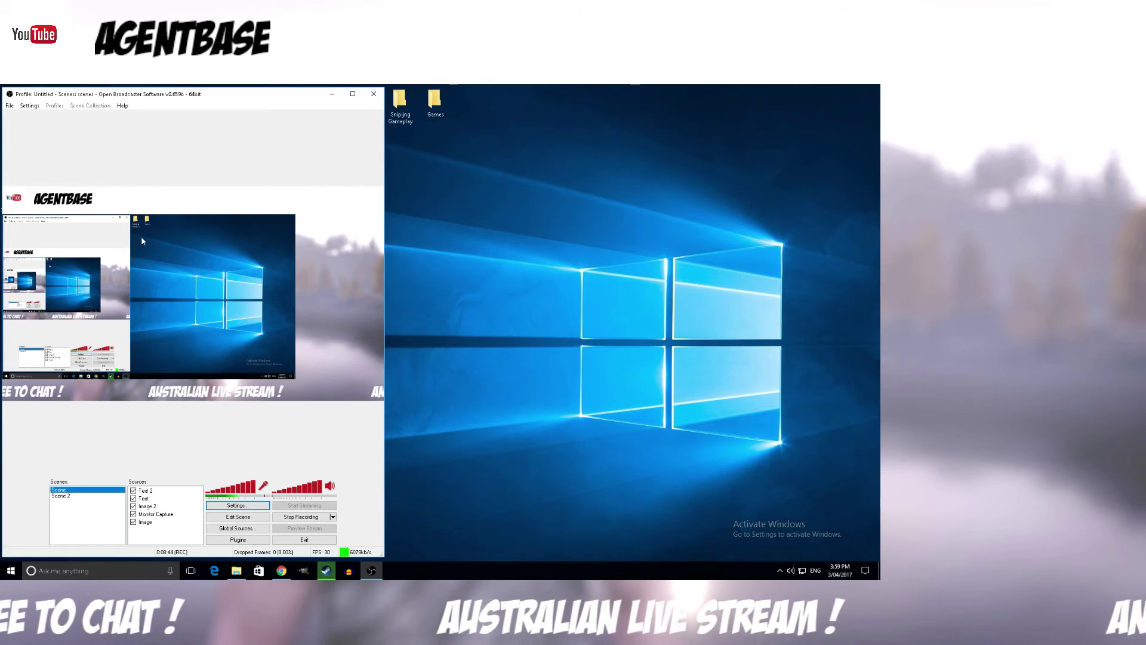
# Compare Scene 2 with Scene, ending on Scene, then reopen the OBS settings.
pyautogui.click(68, 497)
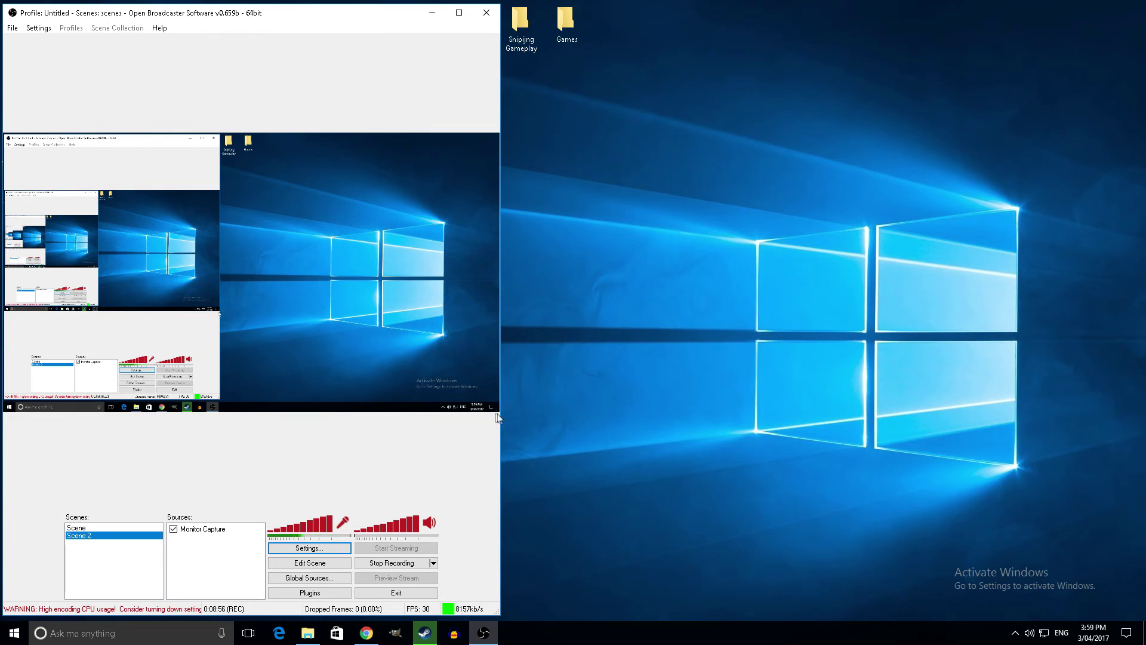
pyautogui.click(76, 527)
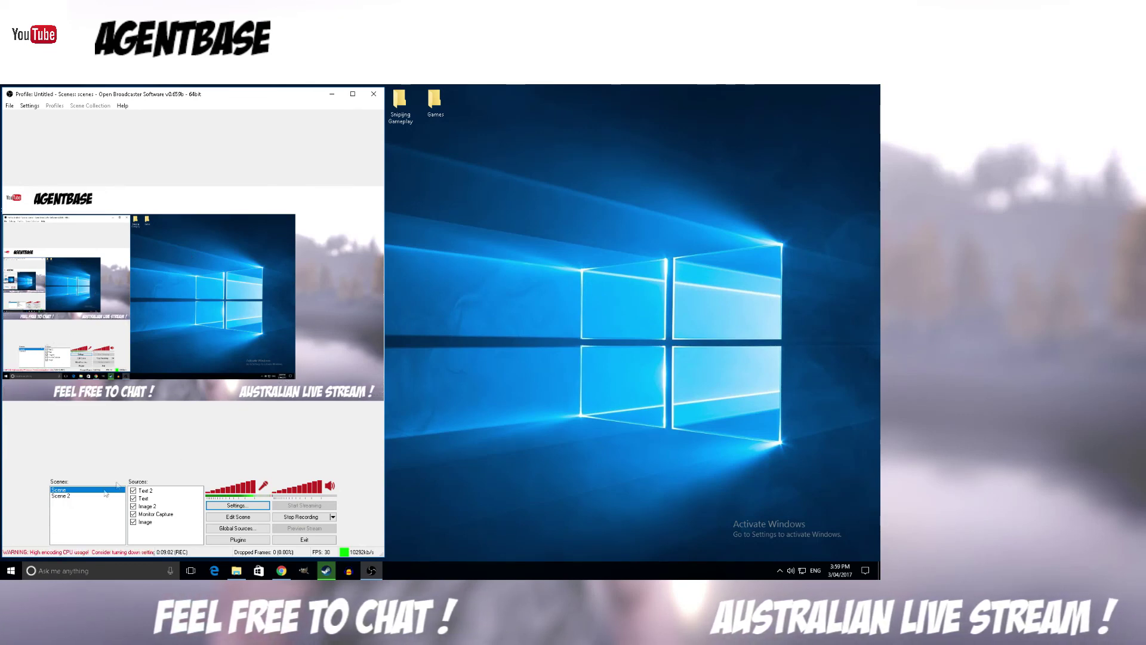
pyautogui.click(60, 496)
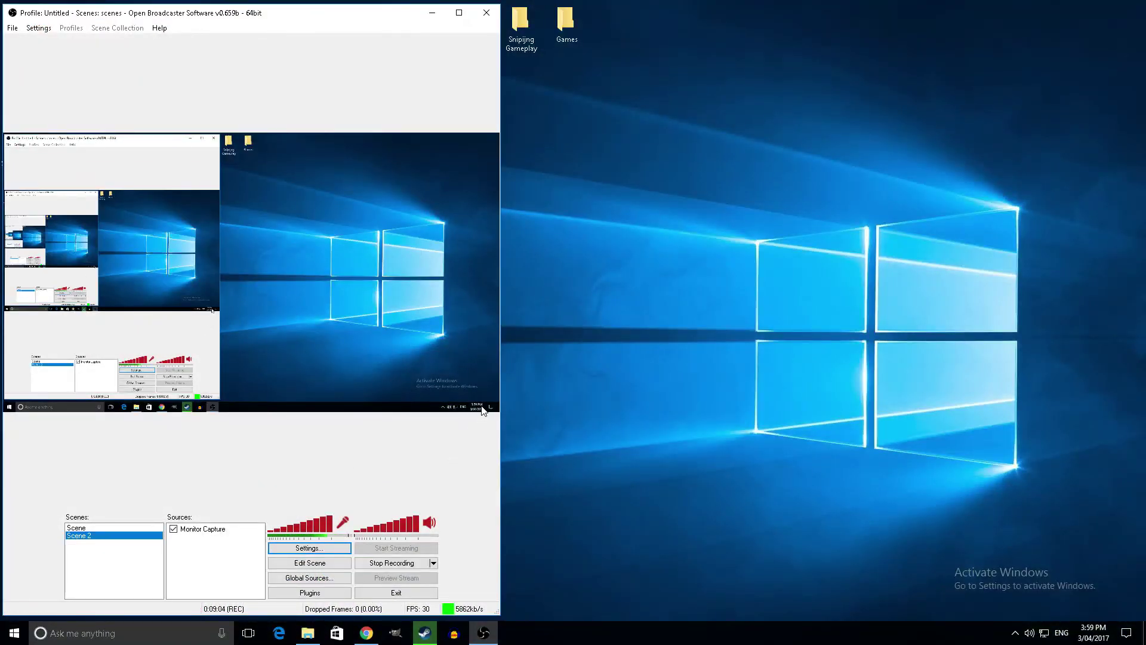
pyautogui.click(88, 526)
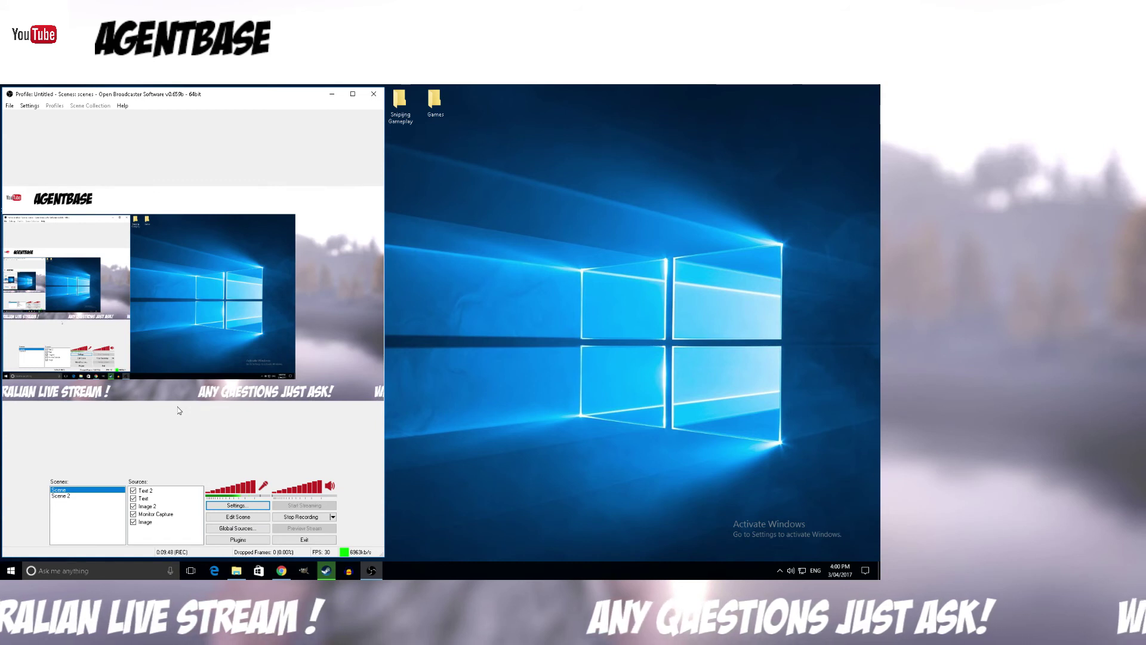
pyautogui.click(29, 105)
pyautogui.click(37, 113)
# On the Advanced page, change the x264 CPU preset from fast to veryfast.
pyautogui.click(264, 226)
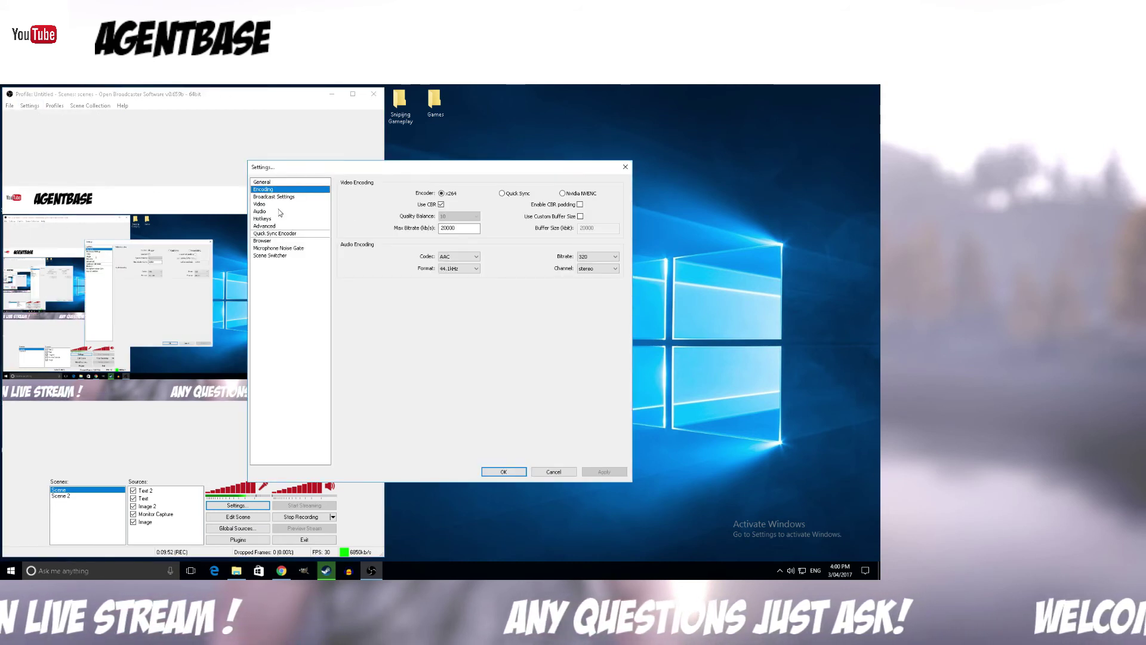
pyautogui.click(489, 251)
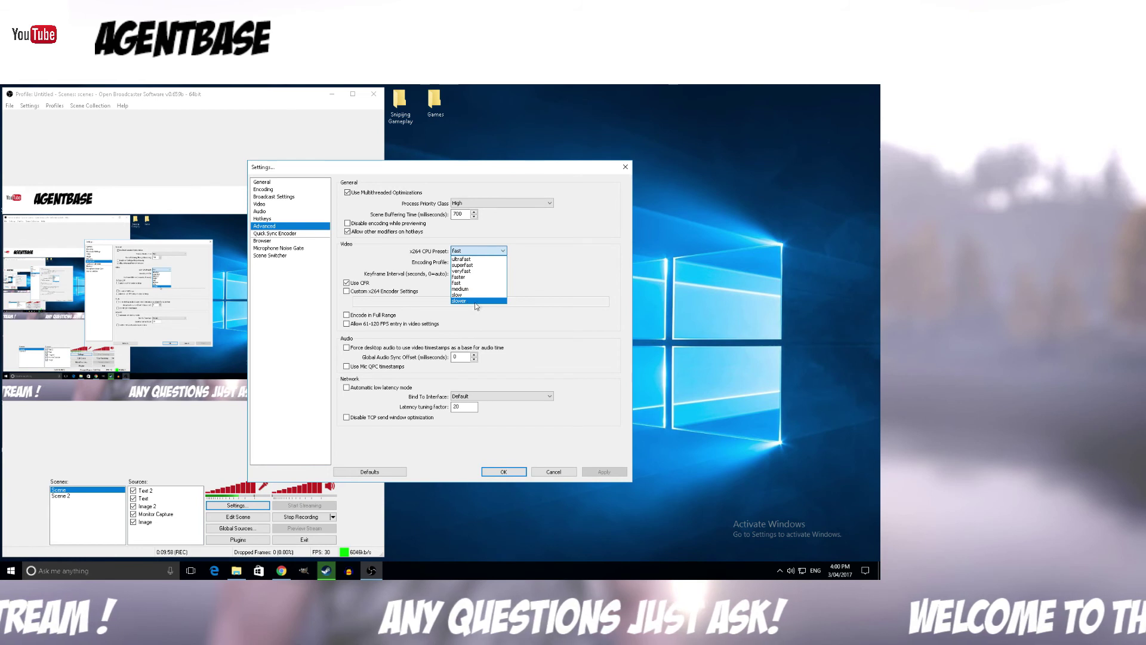
pyautogui.click(482, 271)
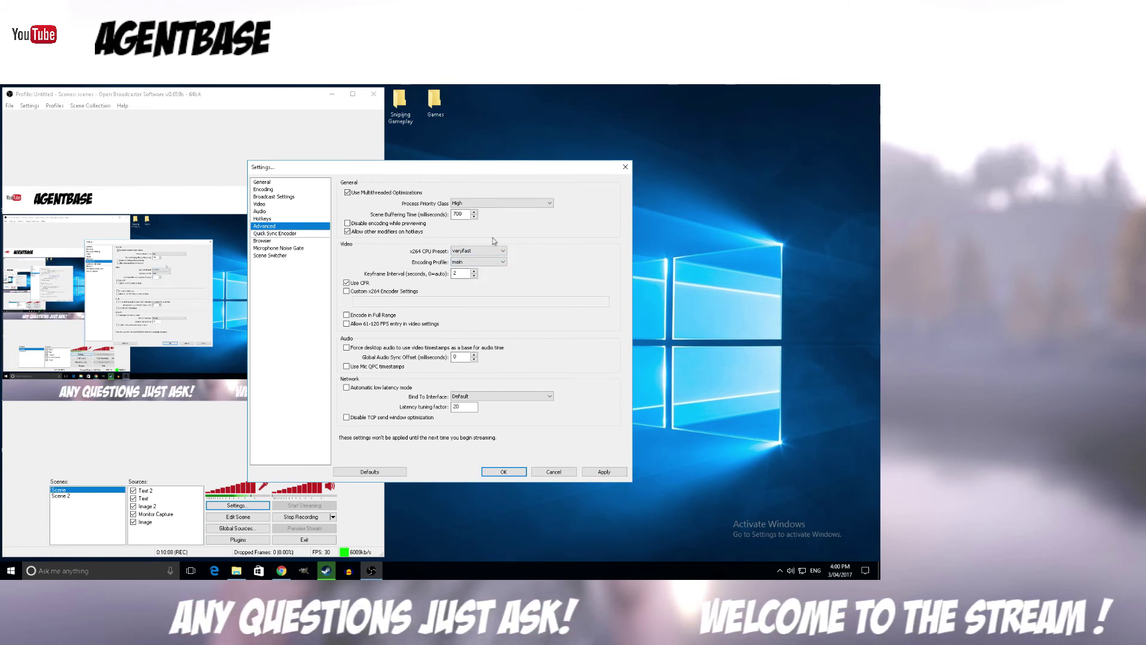
pyautogui.click(490, 251)
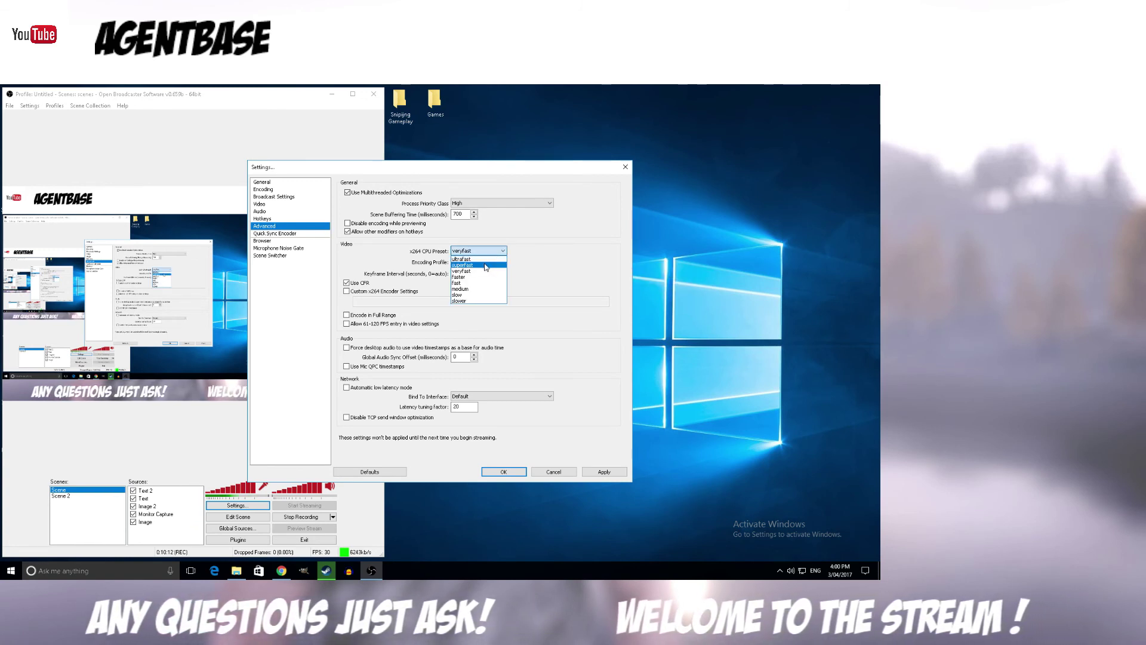
pyautogui.click(555, 265)
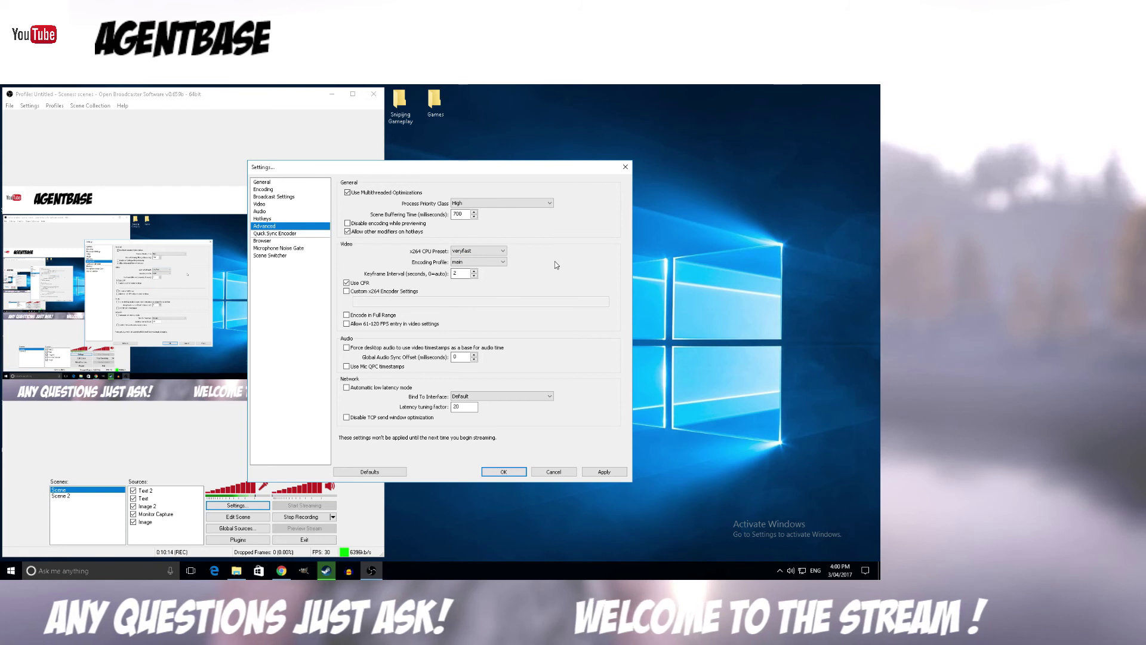
# Cancel the Settings dialog, discarding the veryfast preset change.
pyautogui.click(554, 471)
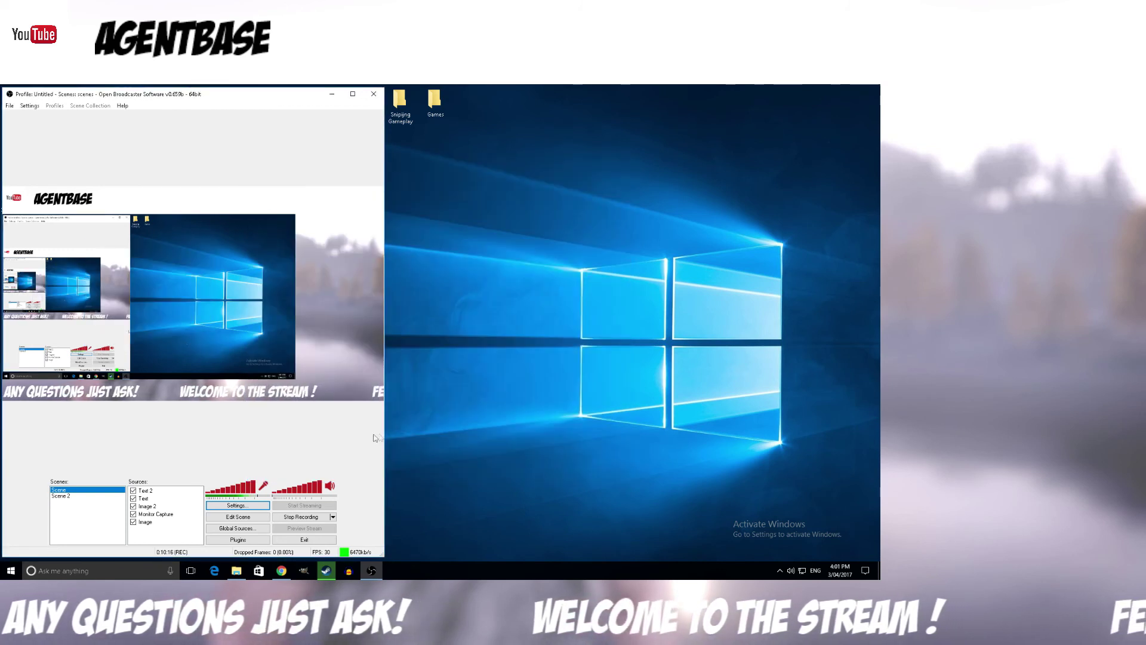